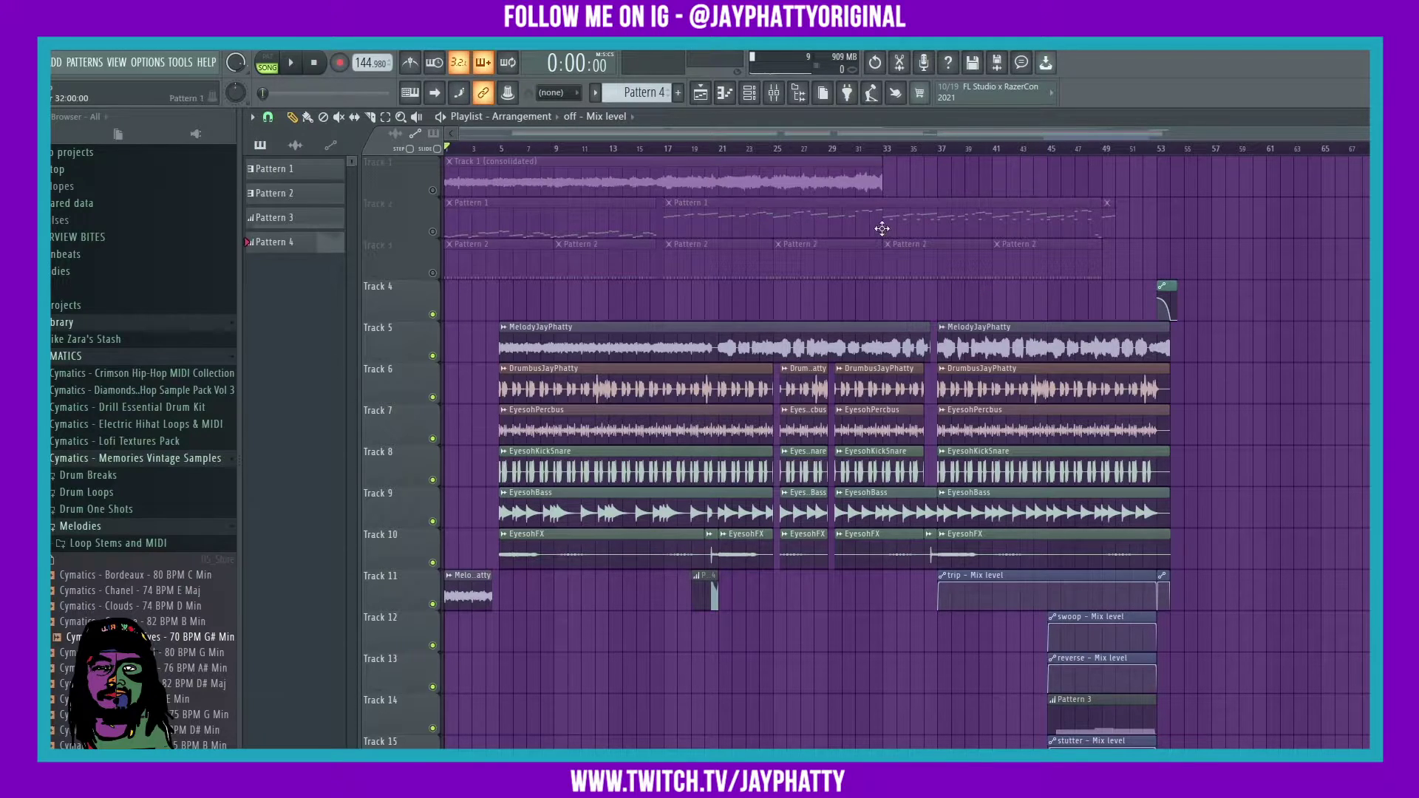
Open the Satellite Sessions channel from the Channel rack.
{"action": "left_click", "coordinate": [769, 93]}
{"action": "left_click", "coordinate": [766, 94]}
{"action": "left_click", "coordinate": [749, 93]}
{"action": "left_click_drag", "start_coordinate": [787, 353], "coordinate": [807, 239]}
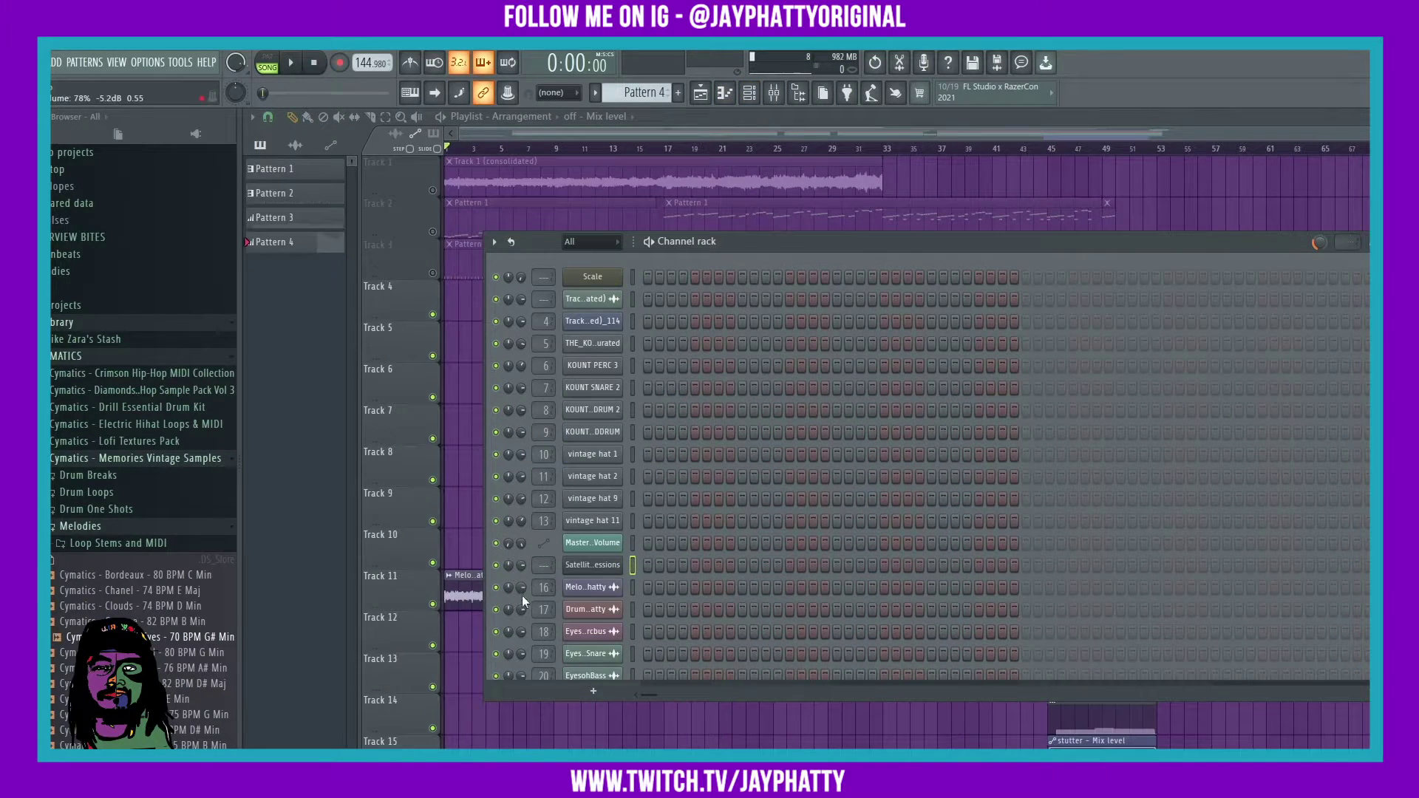
{"action": "left_click", "coordinate": [592, 566]}
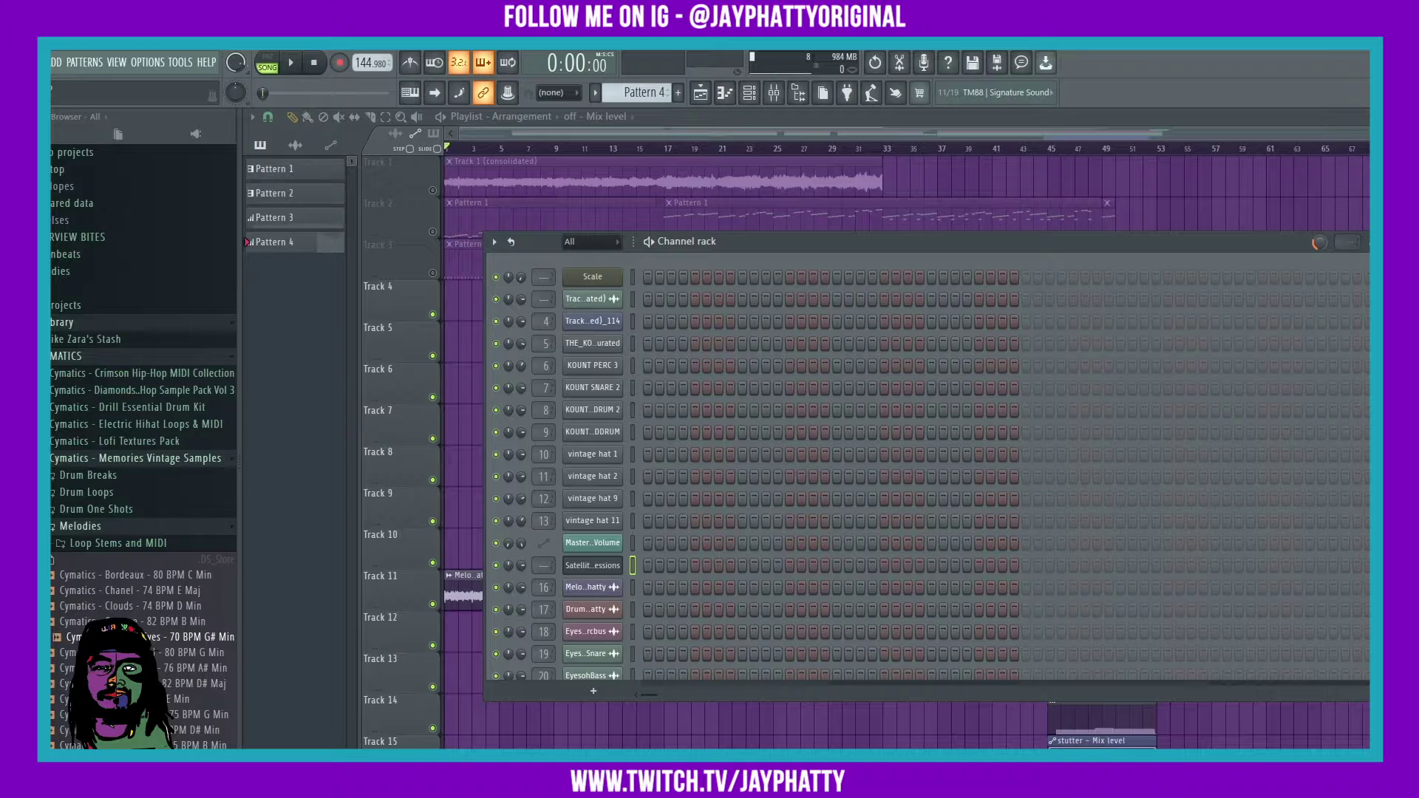
Enlarge and reposition the Satellite Sessions window so every Wild Phire stem is visible.
{"action": "left_click_drag", "start_coordinate": [886, 197], "coordinate": [614, 180]}
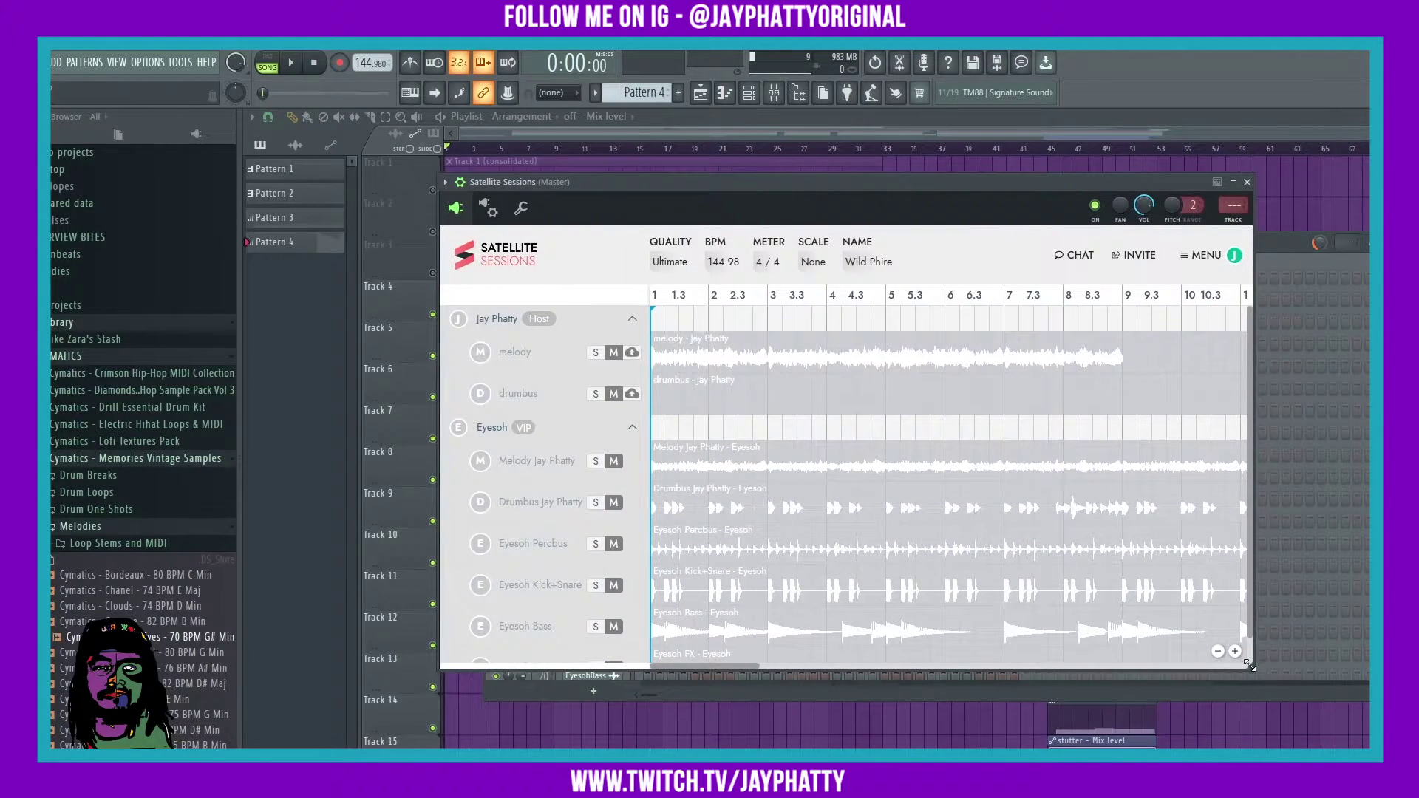
{"action": "left_click_drag", "start_coordinate": [1247, 665], "coordinate": [1370, 735]}
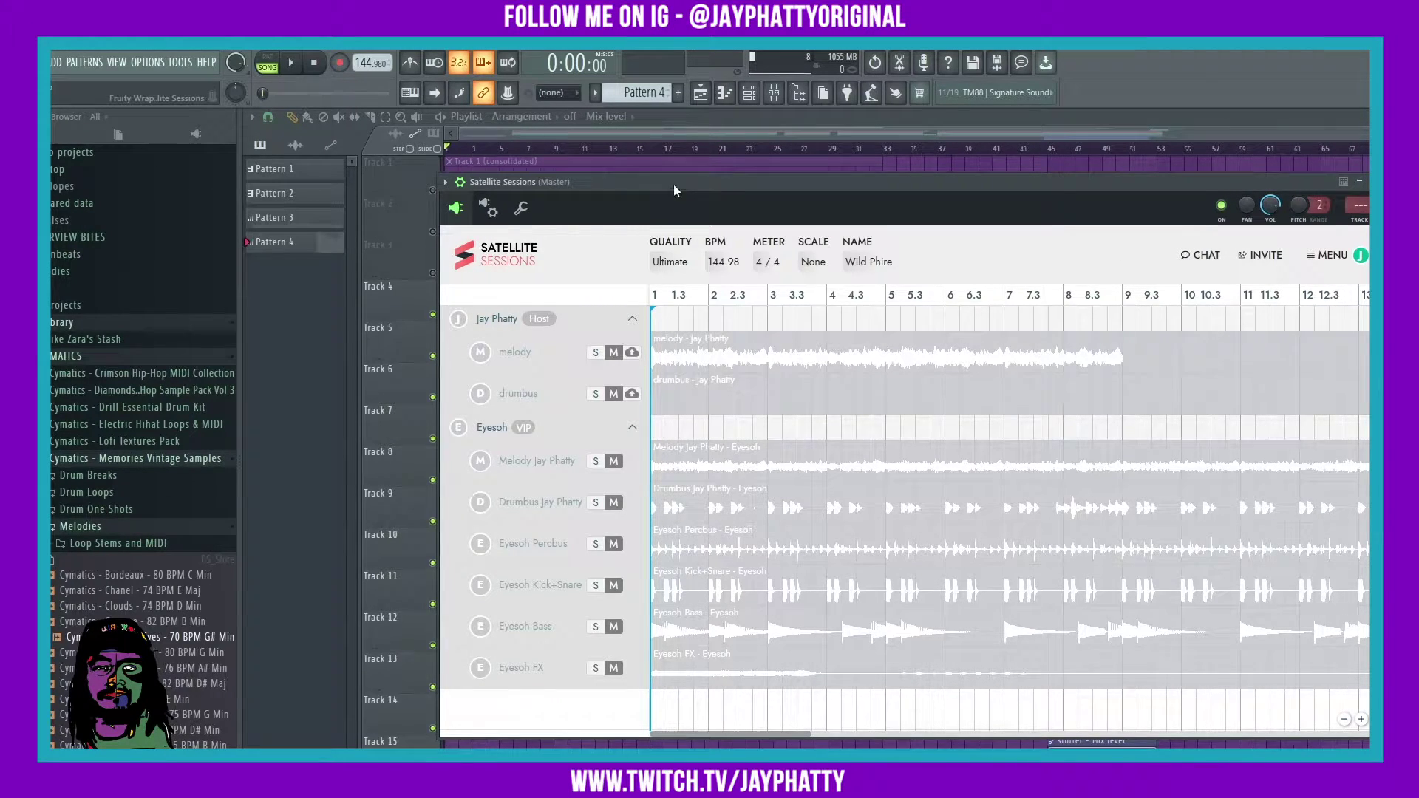
{"action": "left_click_drag", "start_coordinate": [673, 184], "coordinate": [612, 152]}
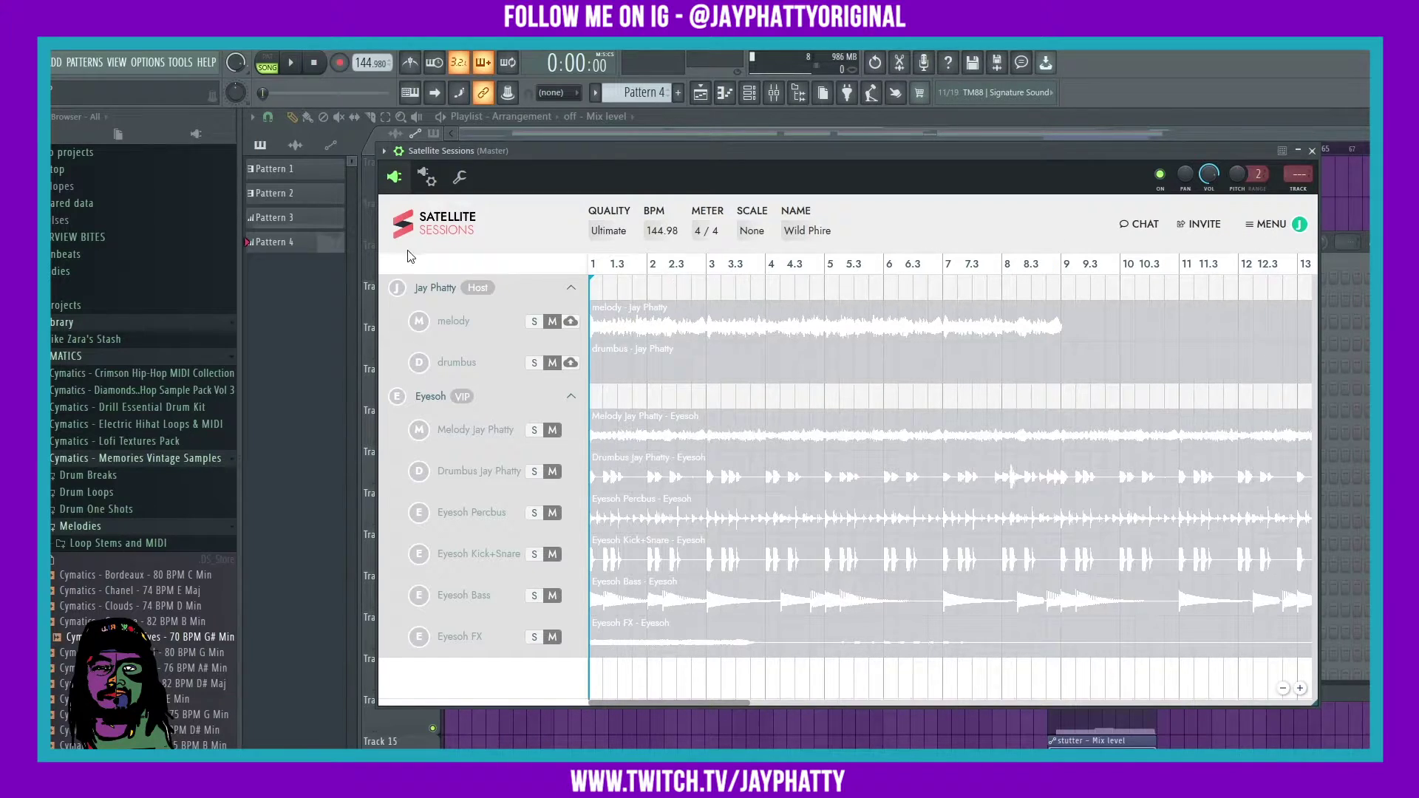
Delete the existing channels and add a fresh Satellite Sessions instance to the Channel rack.
{"action": "left_click", "coordinate": [1313, 152]}
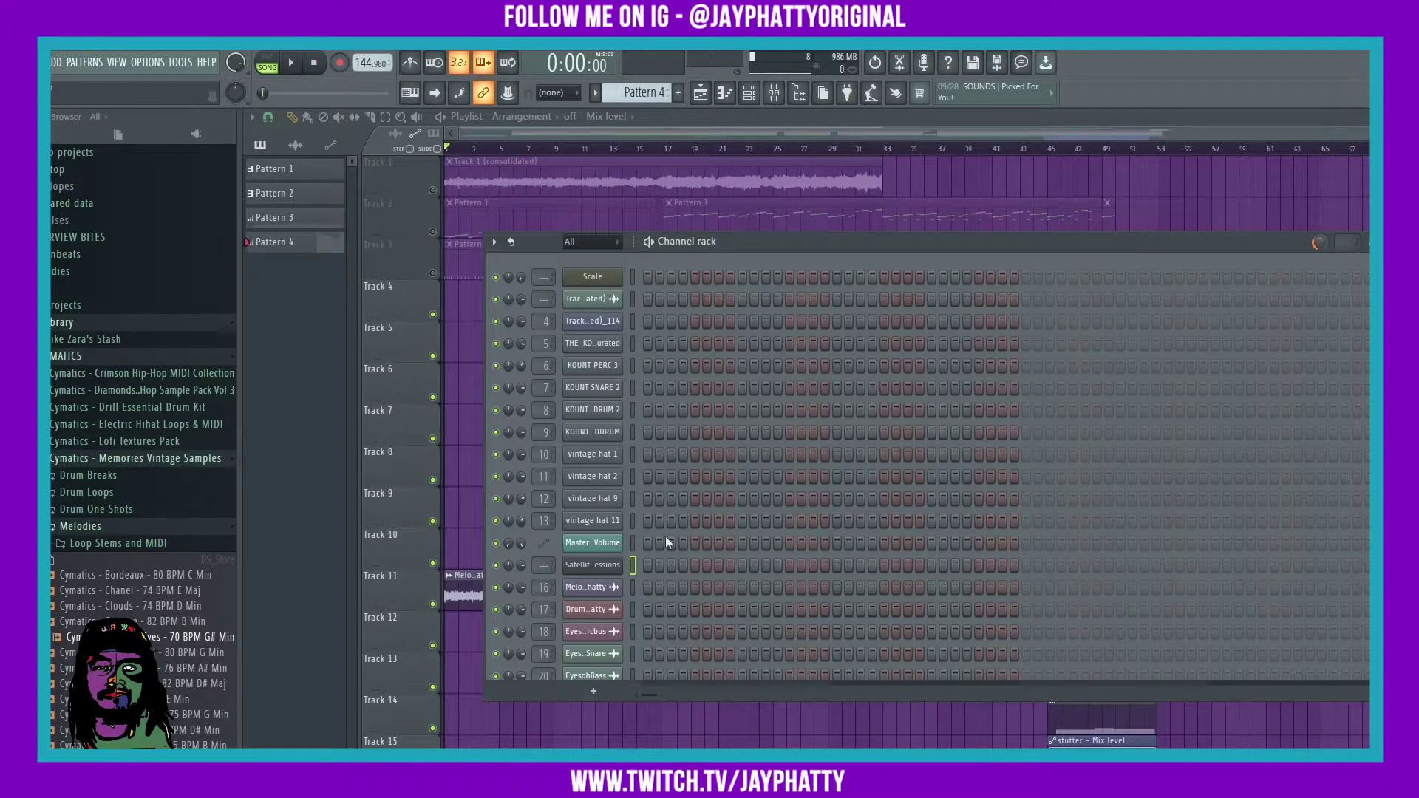
{"action": "right_click", "coordinate": [591, 565]}
{"action": "left_click", "coordinate": [671, 712]}
{"action": "left_click", "coordinate": [784, 487]}
{"action": "left_click", "coordinate": [576, 423]}
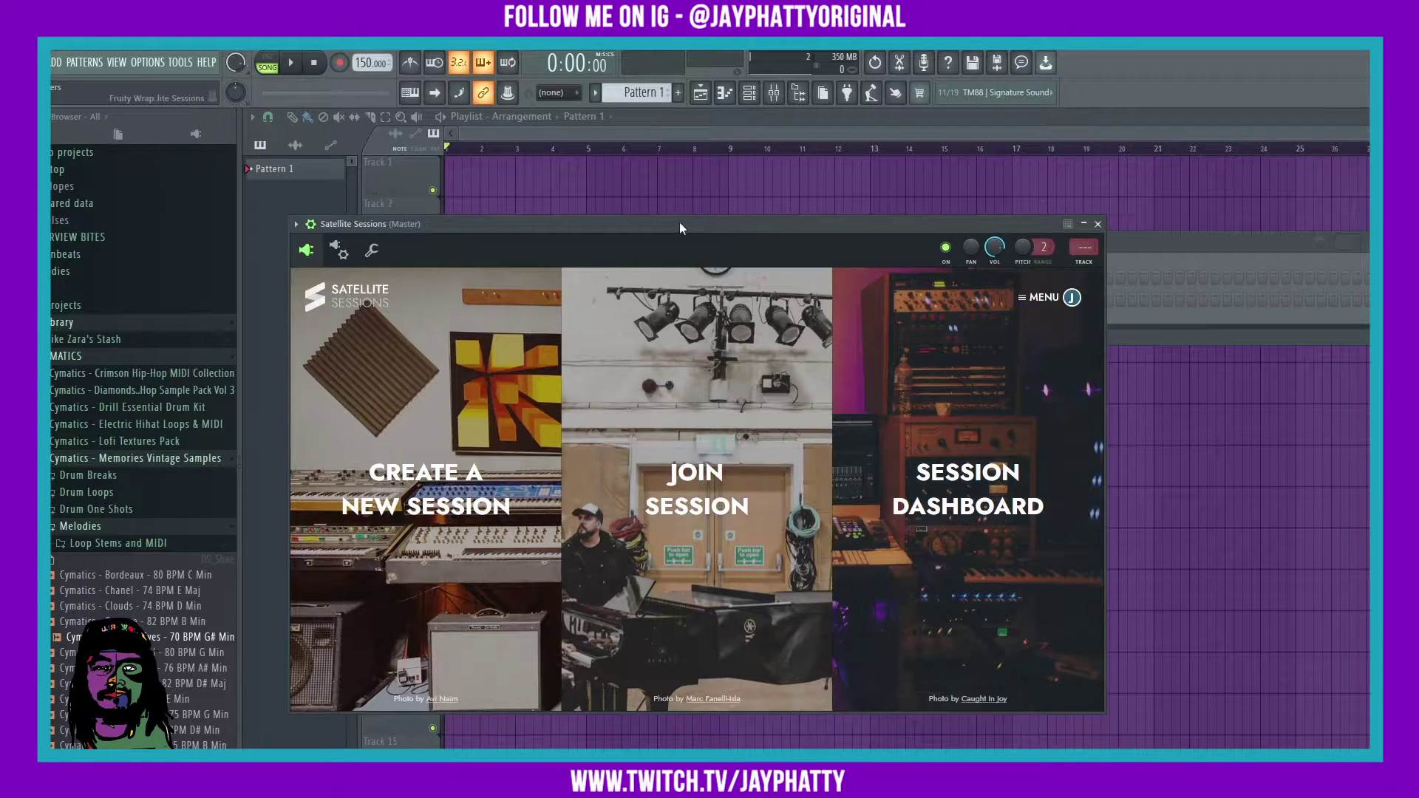
{"action": "left_click_drag", "start_coordinate": [680, 223], "coordinate": [754, 148]}
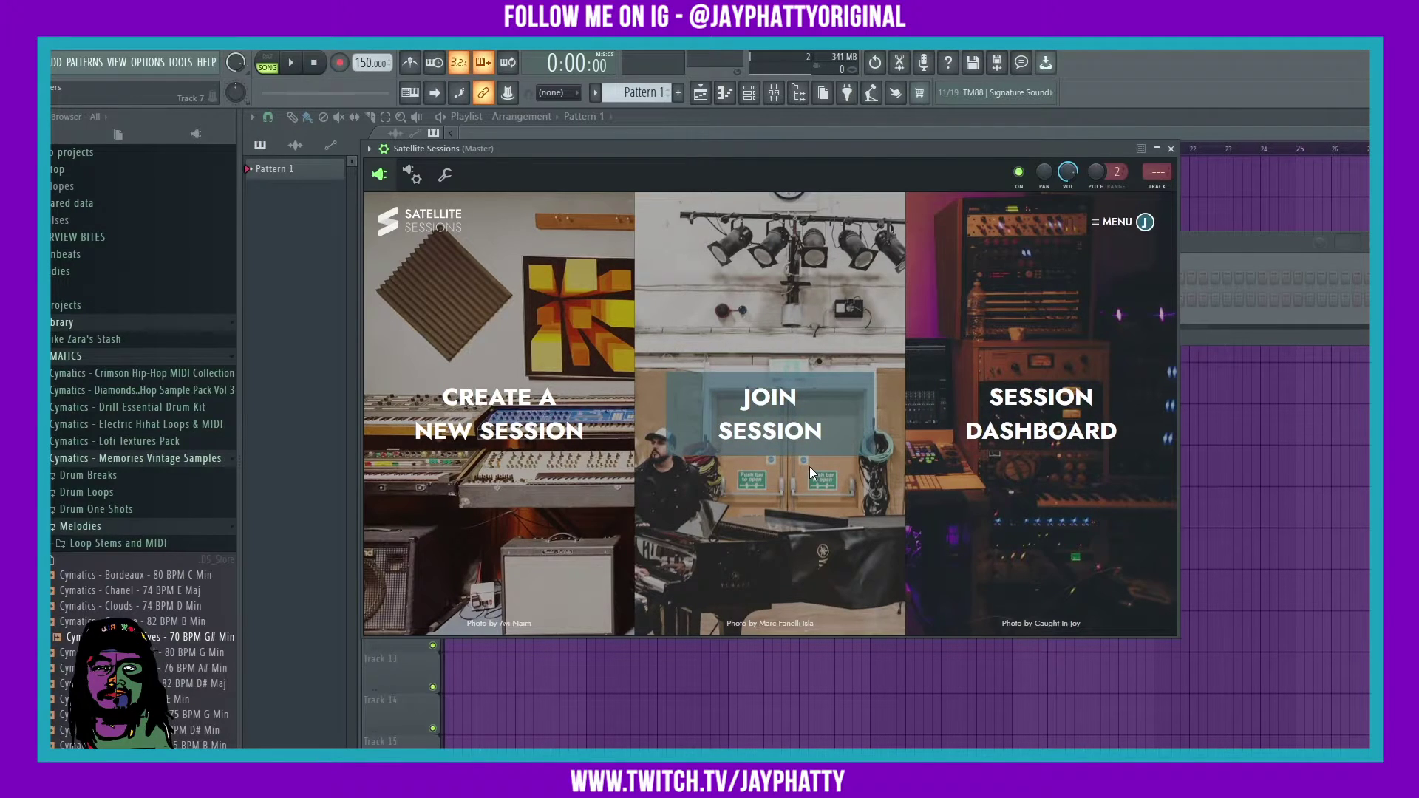
Join the Wild Phire session from the dashboard and set the project tempo to 144.98 BPM.
{"action": "left_click", "coordinate": [1023, 431]}
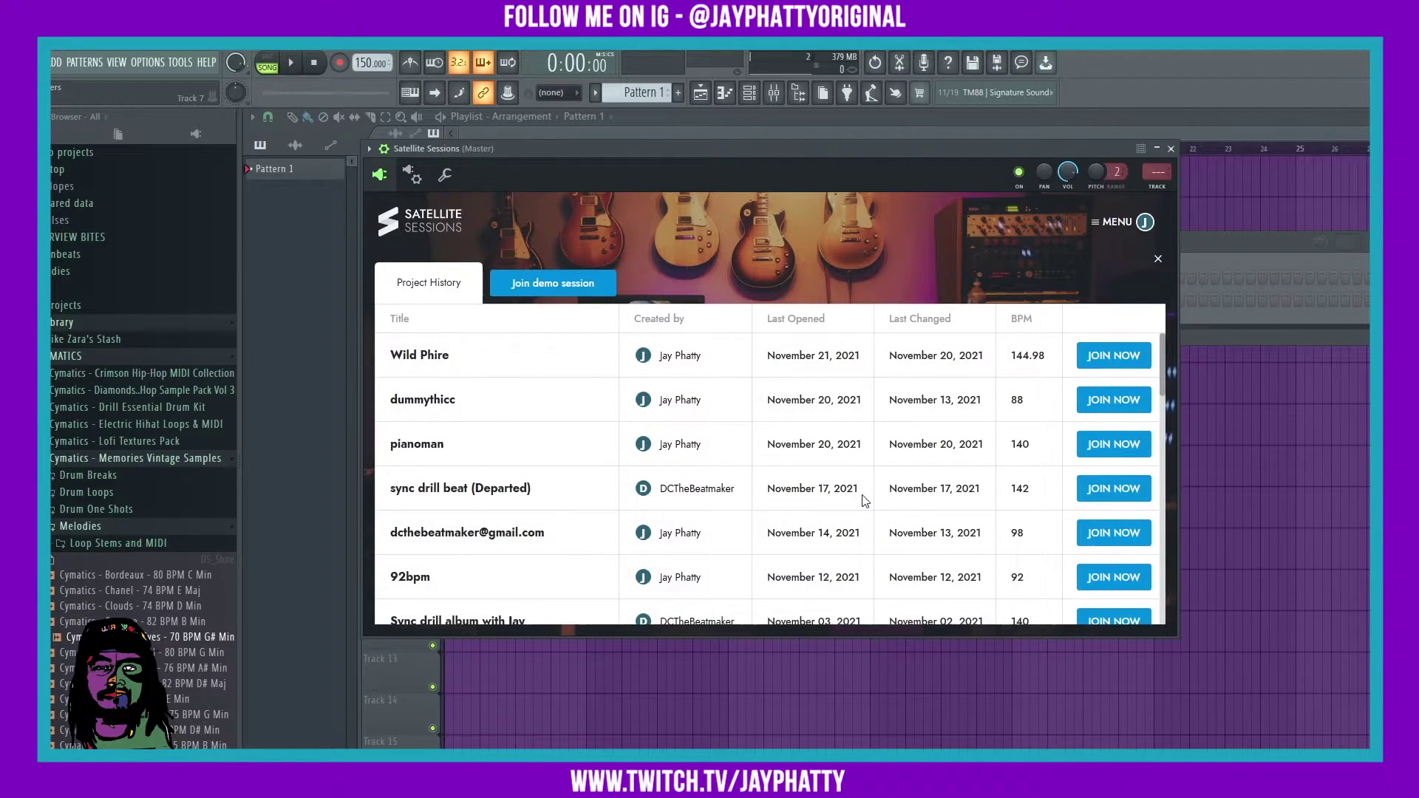
{"action": "left_click", "coordinate": [1110, 358]}
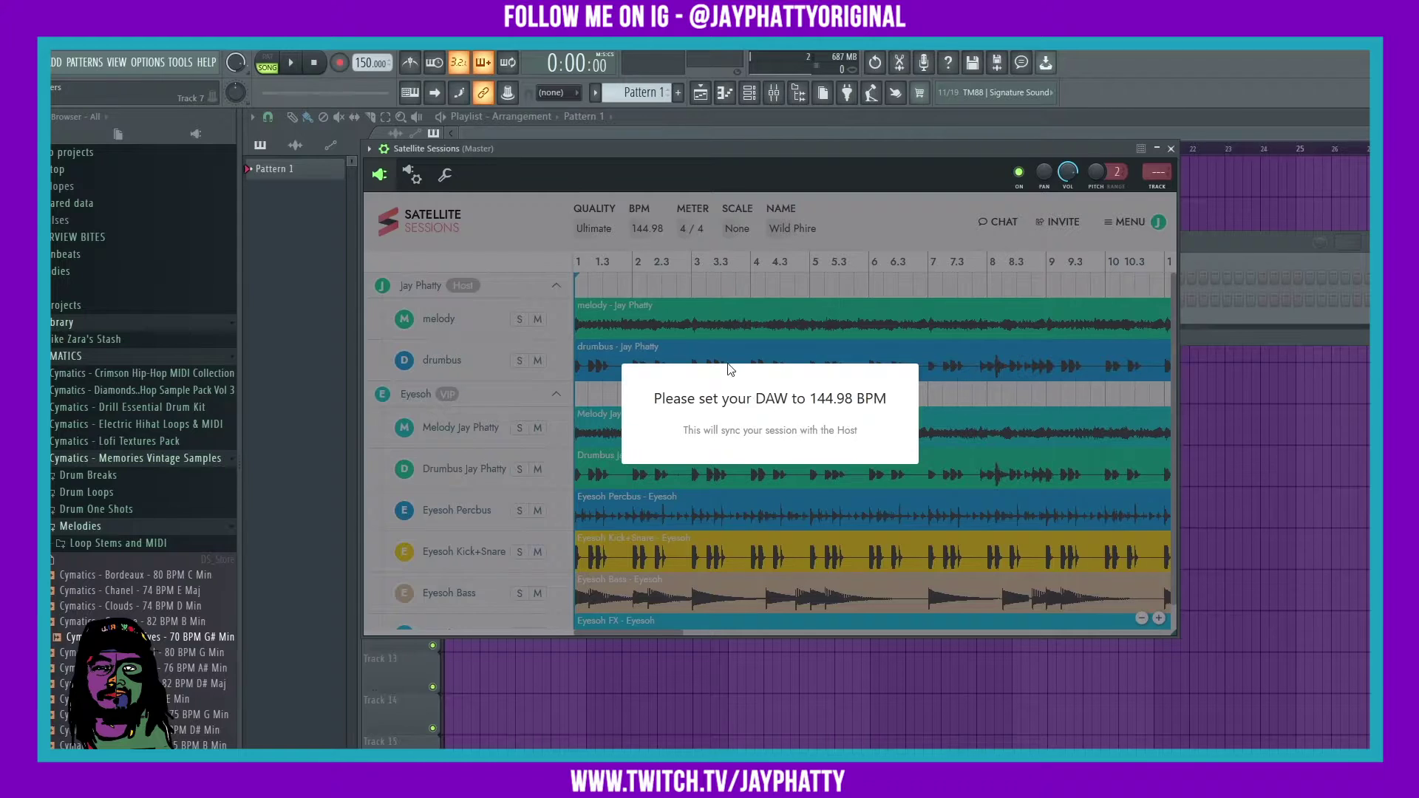
{"action": "right_click", "coordinate": [371, 62]}
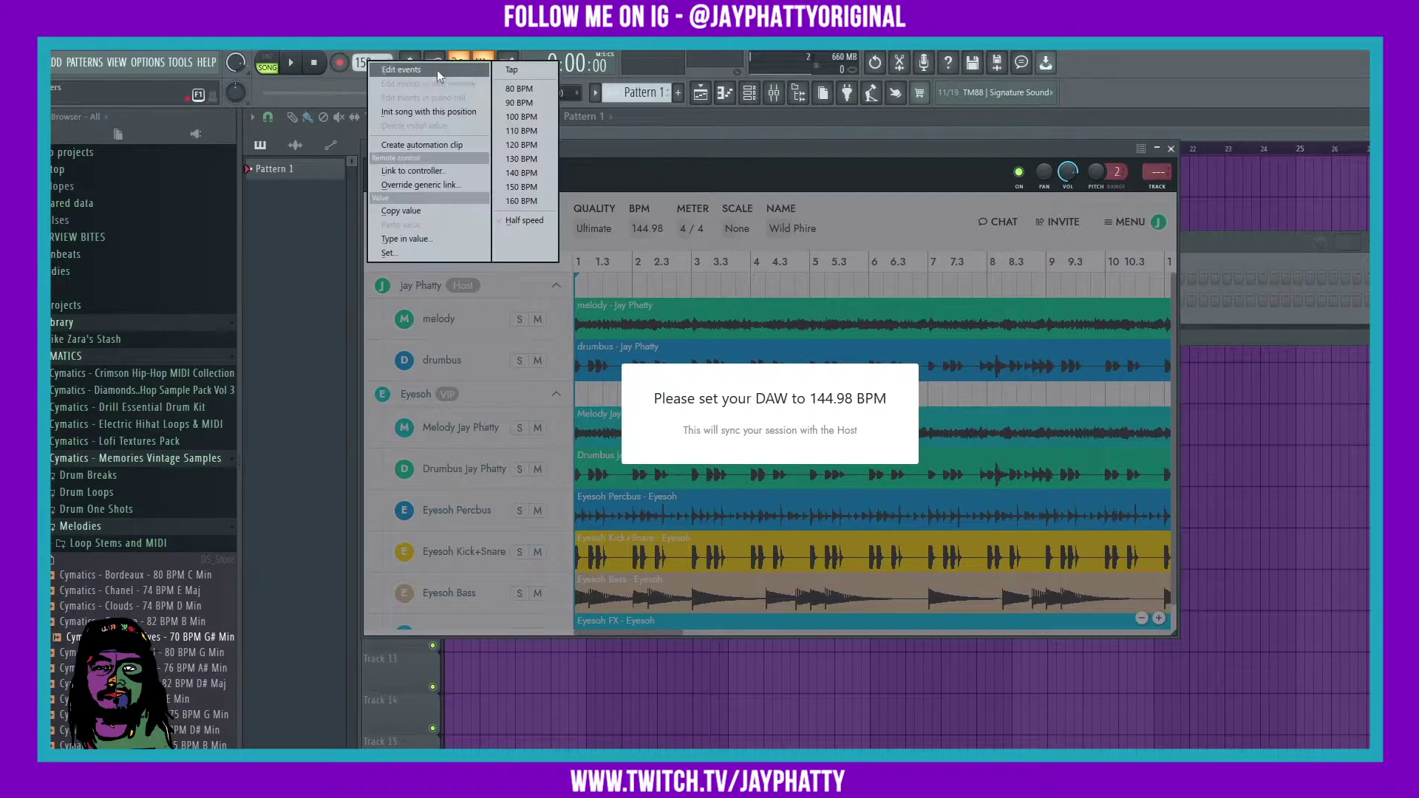
{"action": "left_click", "coordinate": [411, 240]}
{"action": "type", "text": "1"}
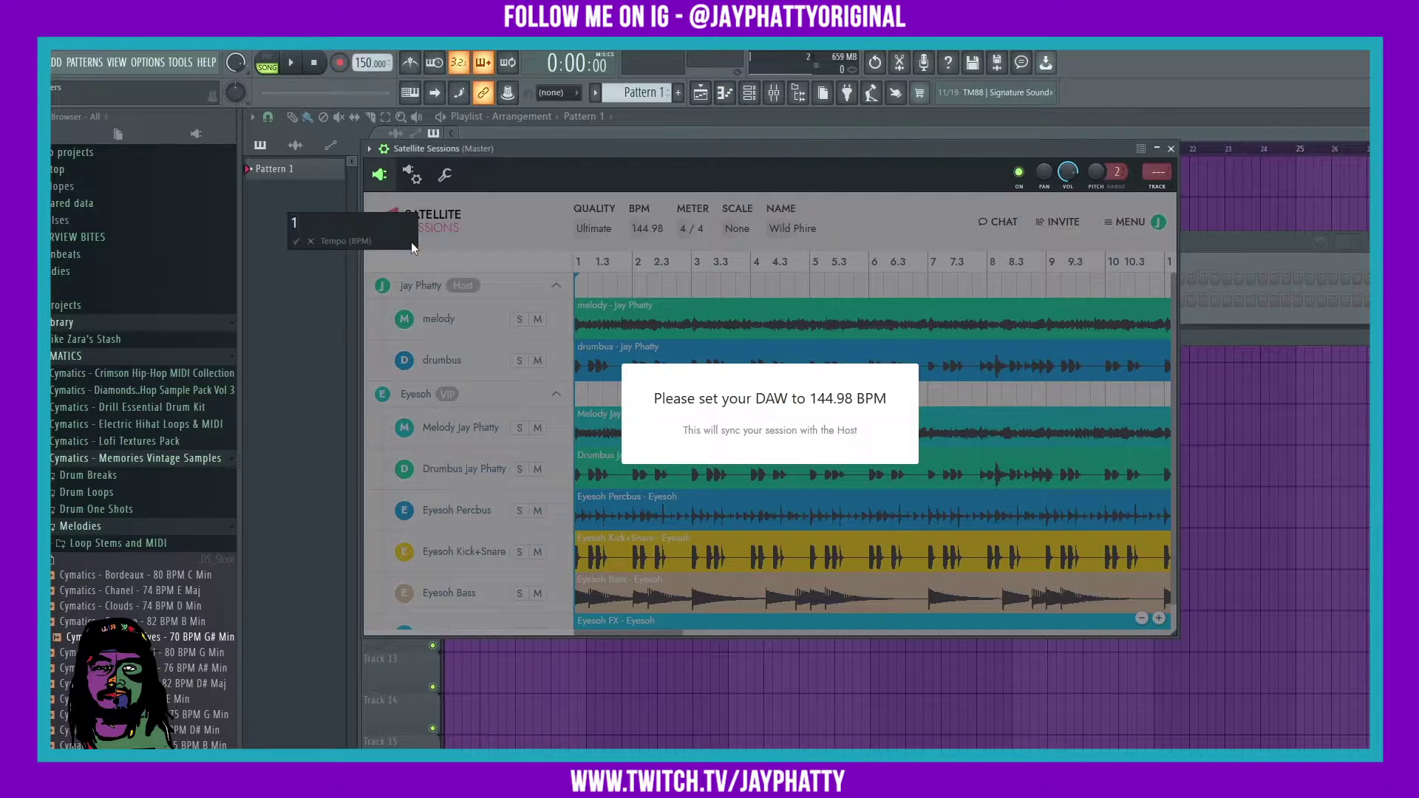
{"action": "type", "text": "44.98"}
{"action": "key", "text": "Return"}
{"action": "mouse_move", "coordinate": [1149, 347]}
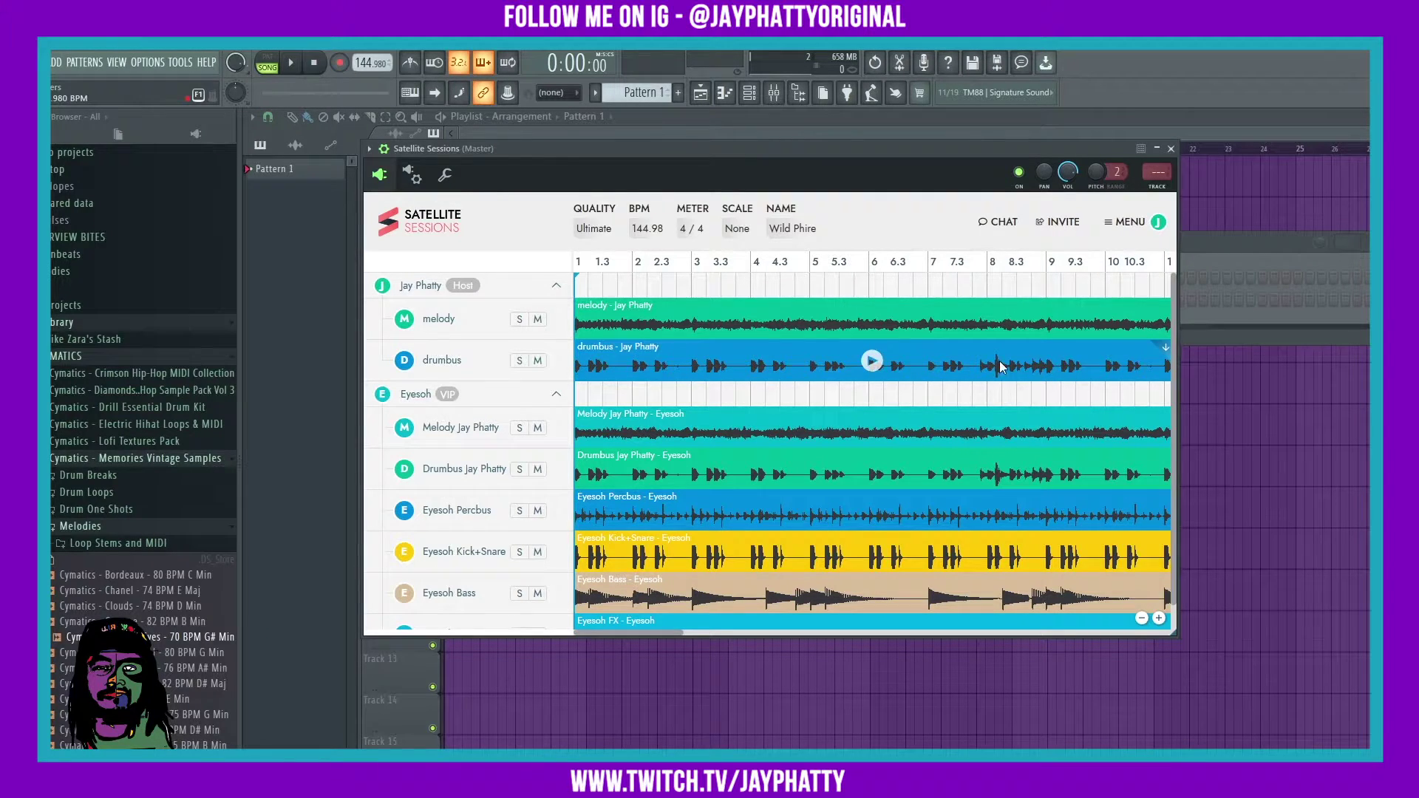
Drag the host's melody stem from Satellite Sessions onto Track 1 of the playlist.
{"action": "scroll", "coordinate": [1169, 370], "scroll_direction": "down", "scroll_amount": 1}
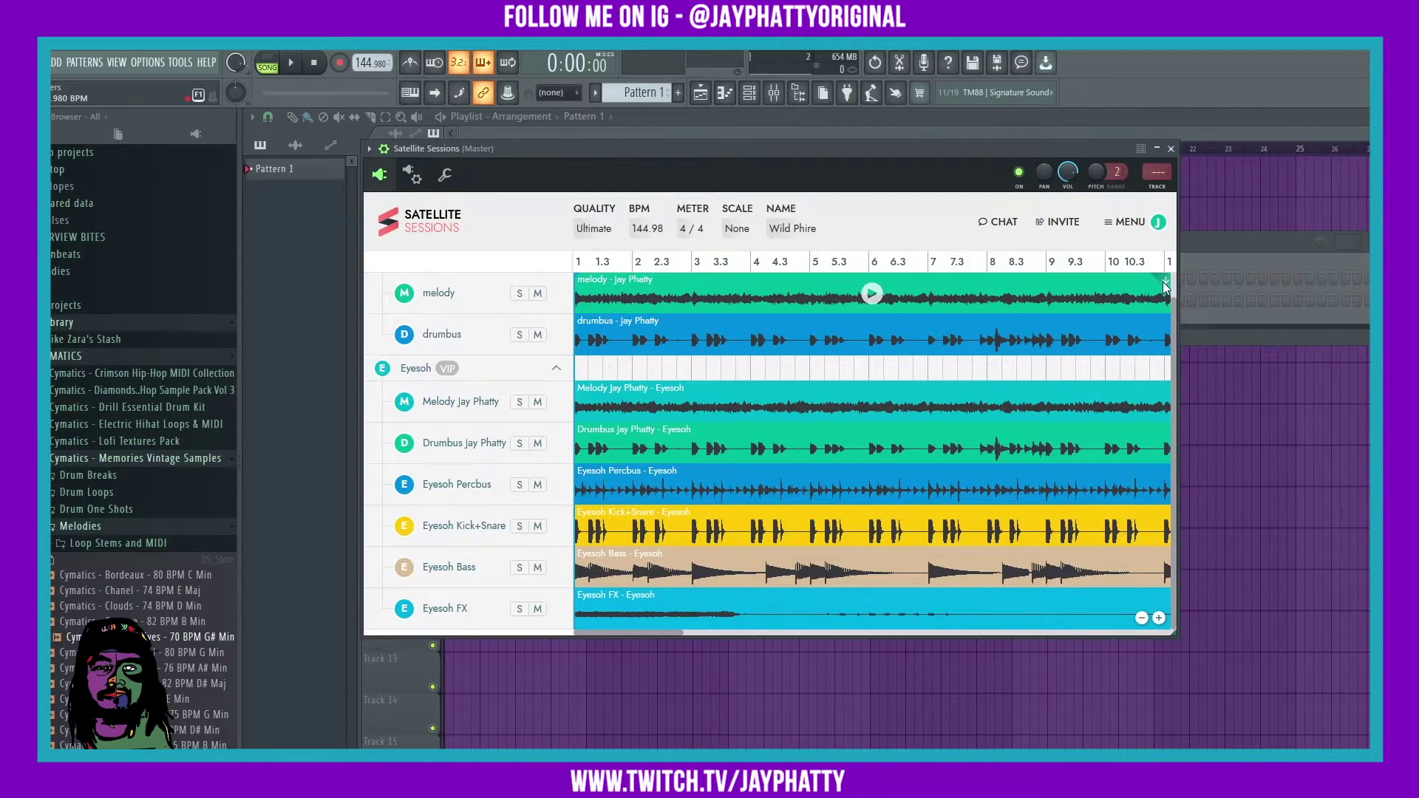
{"action": "left_click_drag", "start_coordinate": [1163, 282], "coordinate": [484, 159]}
{"action": "scroll", "coordinate": [530, 158], "scroll_direction": "down", "scroll_amount": 3, "text": "ctrl"}
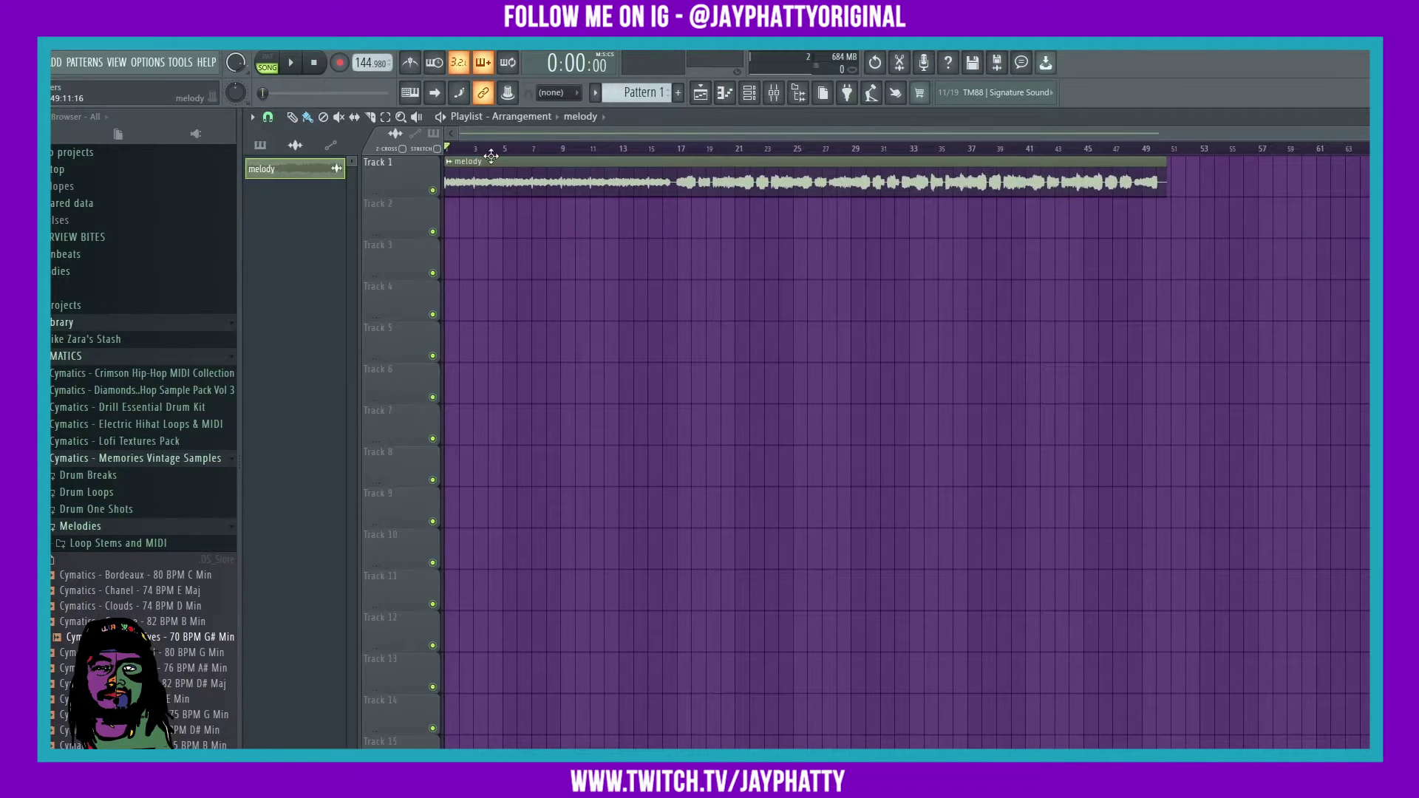
Mute Track 1, put the Cymatics Bordeaux 80 BPM C Min loop on Track 2, route it to insert 4.
{"action": "left_click", "coordinate": [434, 191]}
{"action": "left_click", "coordinate": [749, 92]}
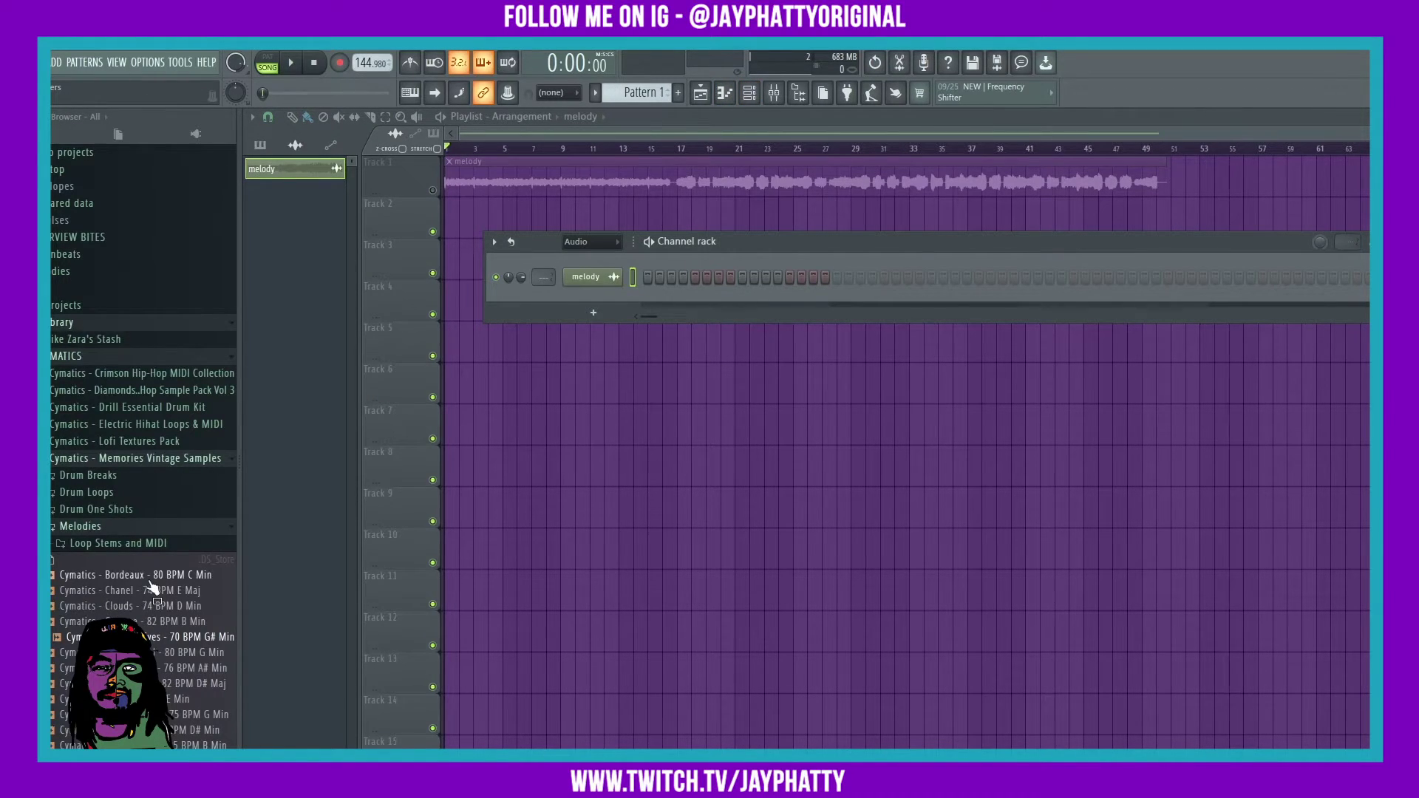
{"action": "left_click_drag", "start_coordinate": [144, 575], "coordinate": [447, 215]}
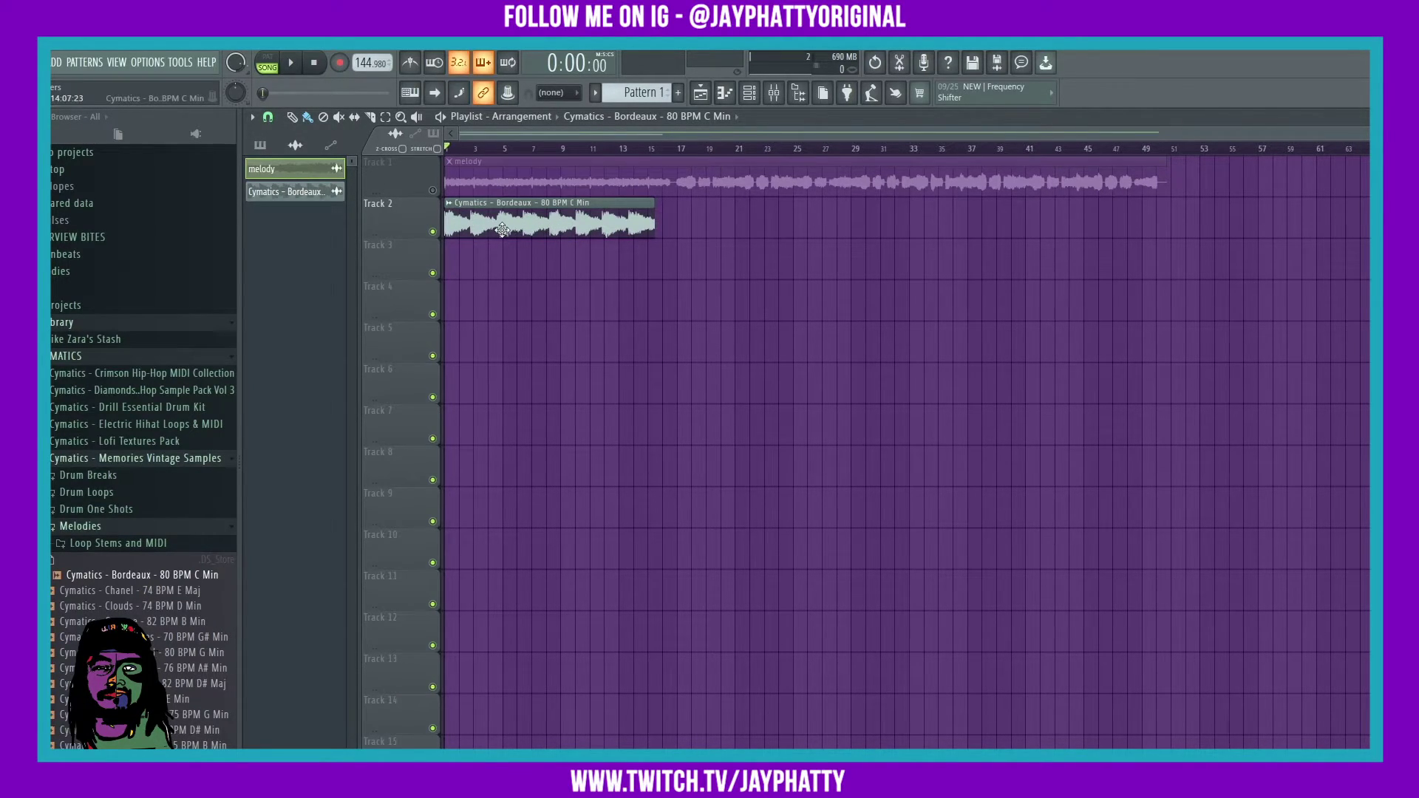
{"action": "double_click", "coordinate": [464, 214]}
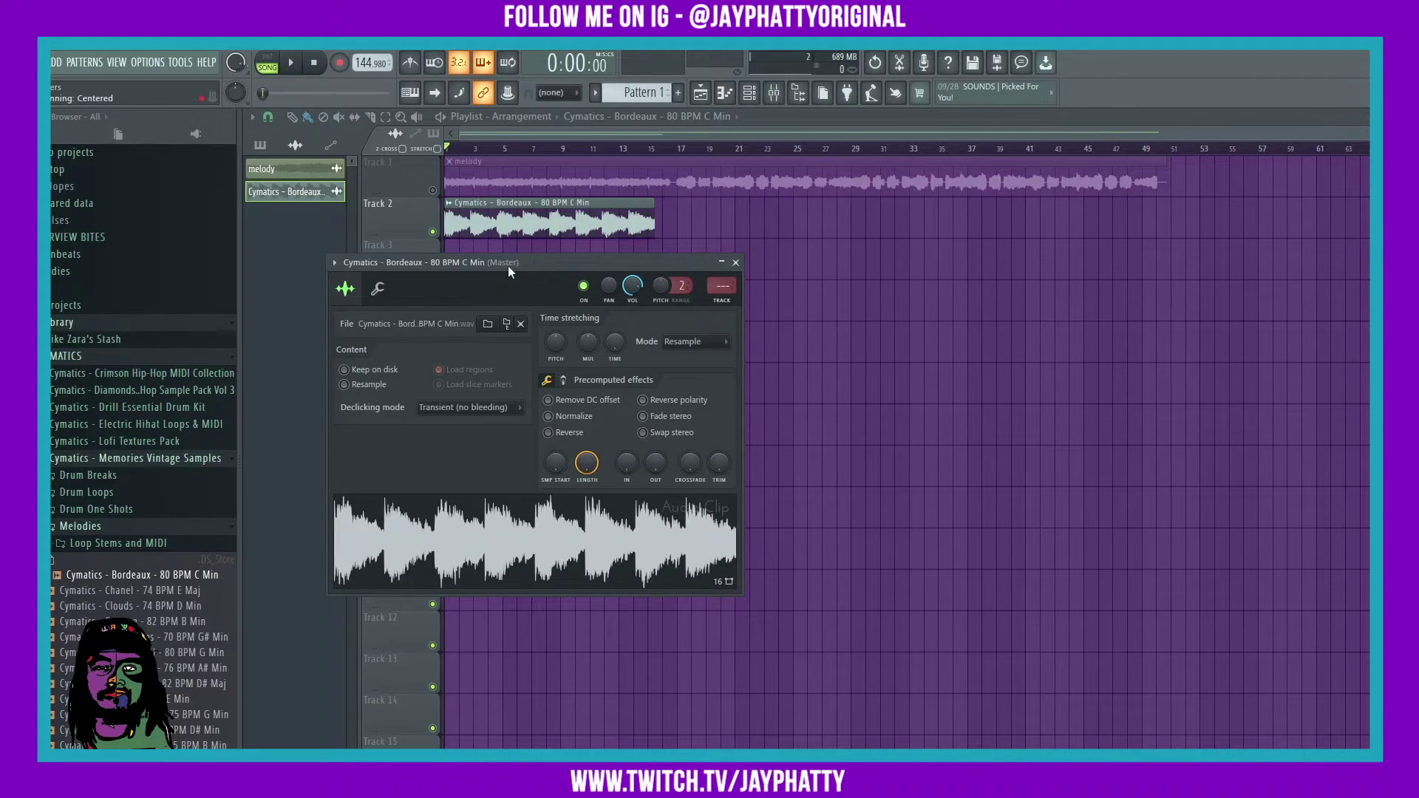
{"action": "left_click_drag", "start_coordinate": [508, 272], "coordinate": [626, 320]}
{"action": "scroll", "coordinate": [833, 334], "scroll_direction": "up", "scroll_amount": 4}
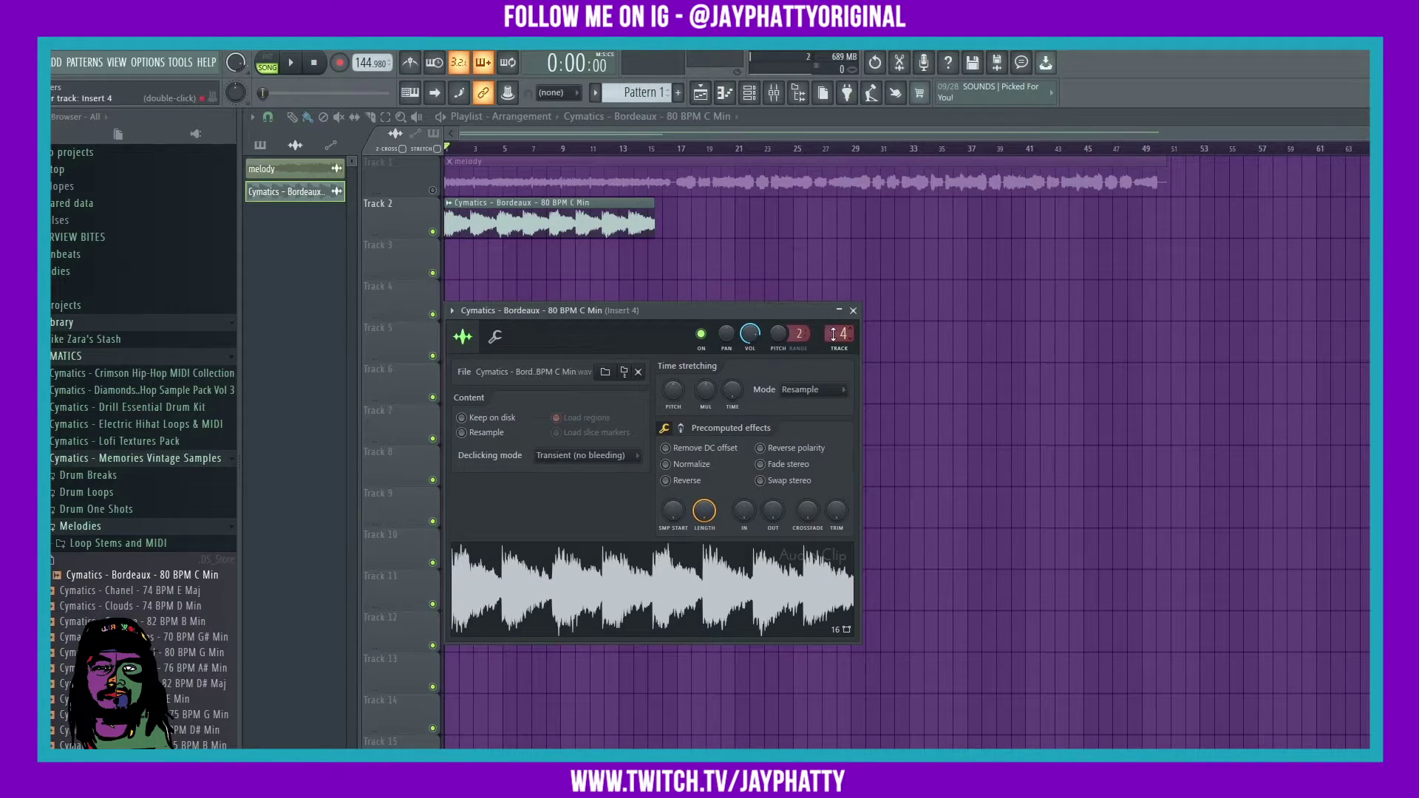
Load the Satellite Audio plugin into the first effect slot of mixer Insert 4.
{"action": "left_click", "coordinate": [774, 92]}
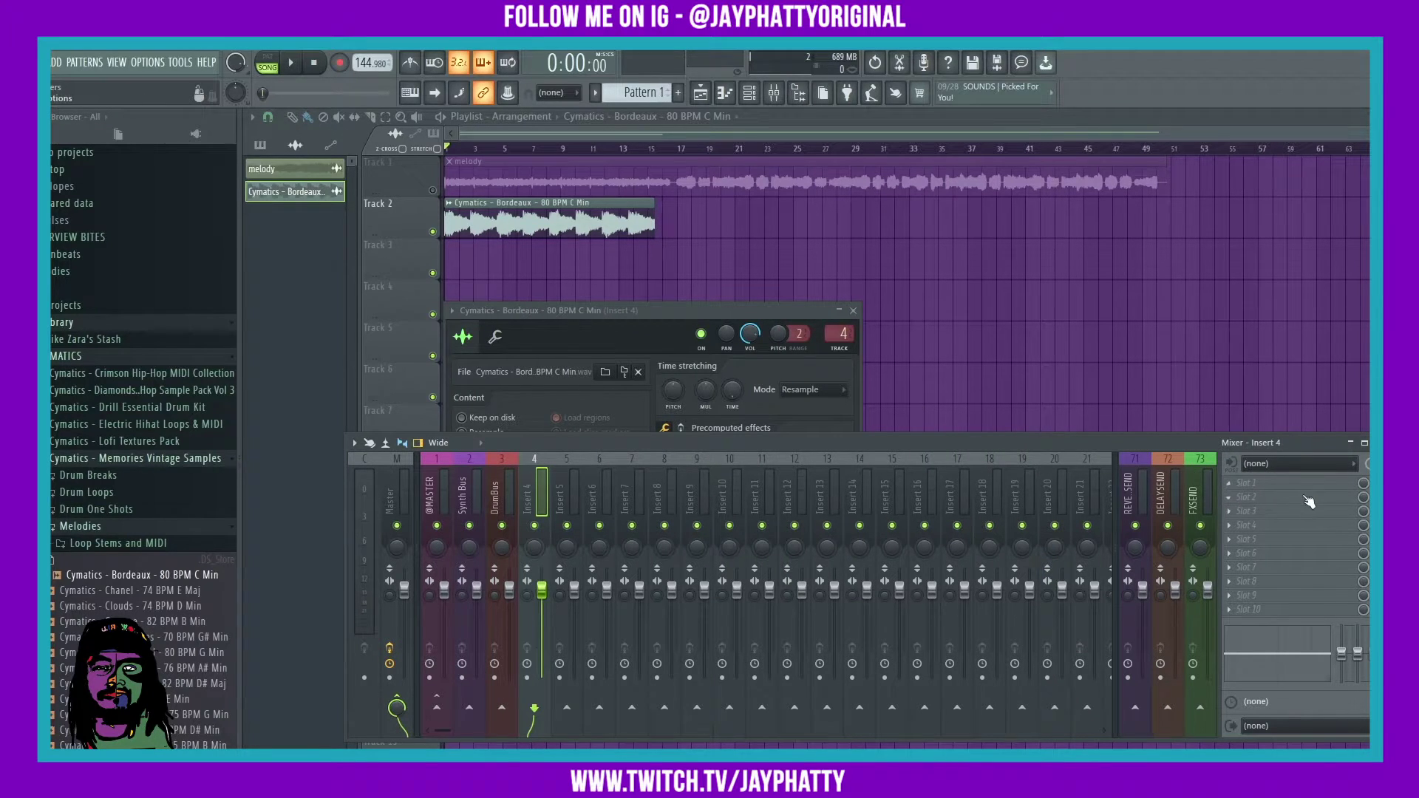
{"action": "left_click_drag", "start_coordinate": [1277, 490], "coordinate": [965, 469]}
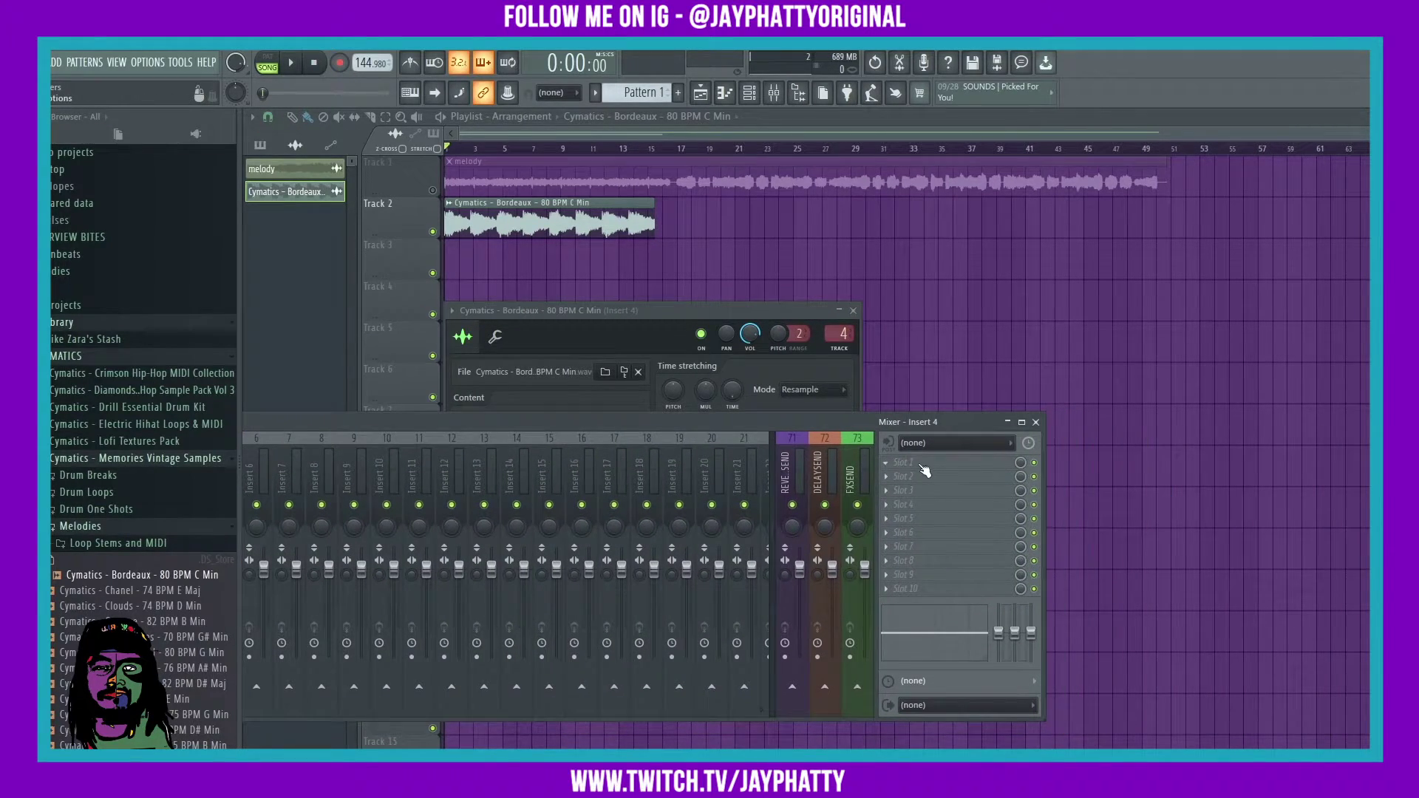
{"action": "left_click", "coordinate": [922, 468]}
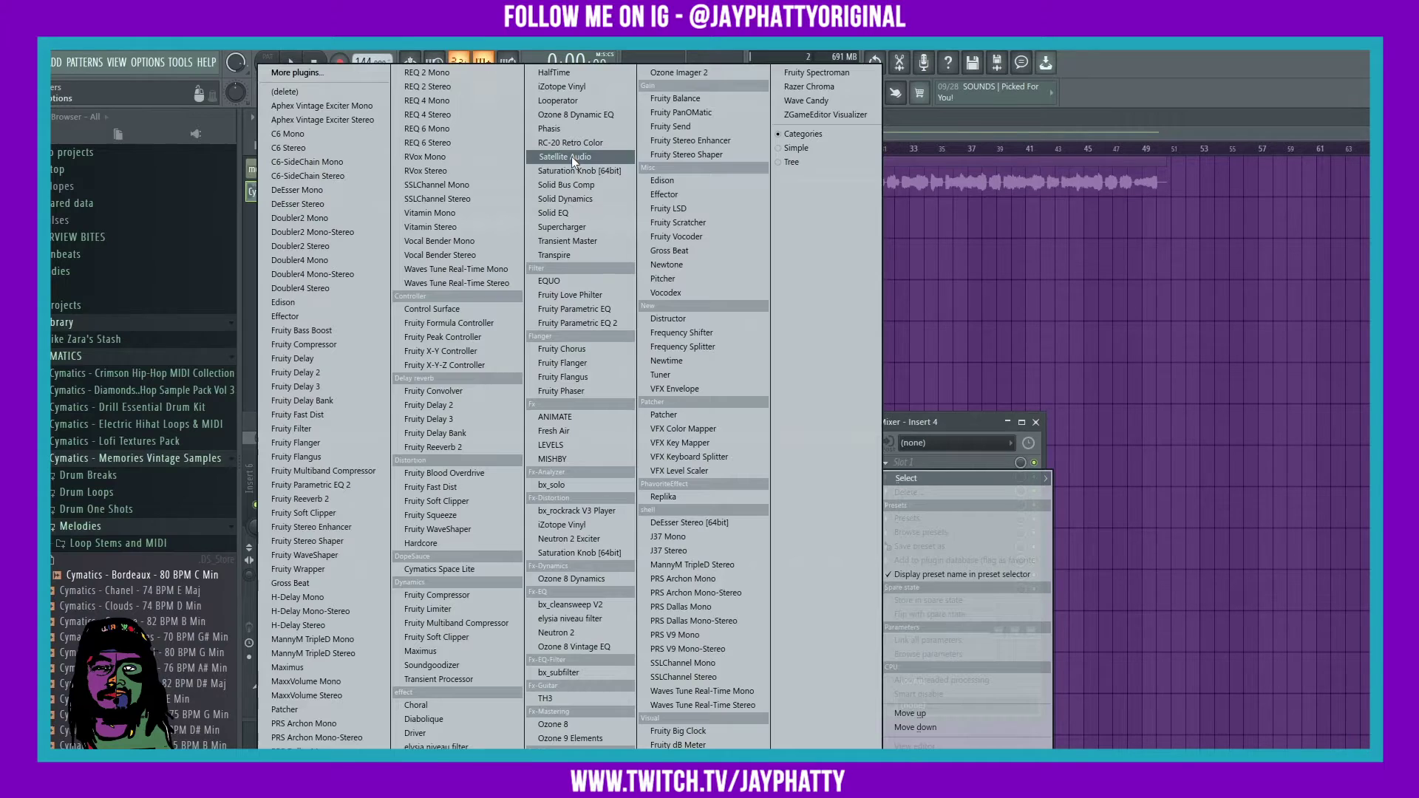
{"action": "left_click", "coordinate": [571, 157]}
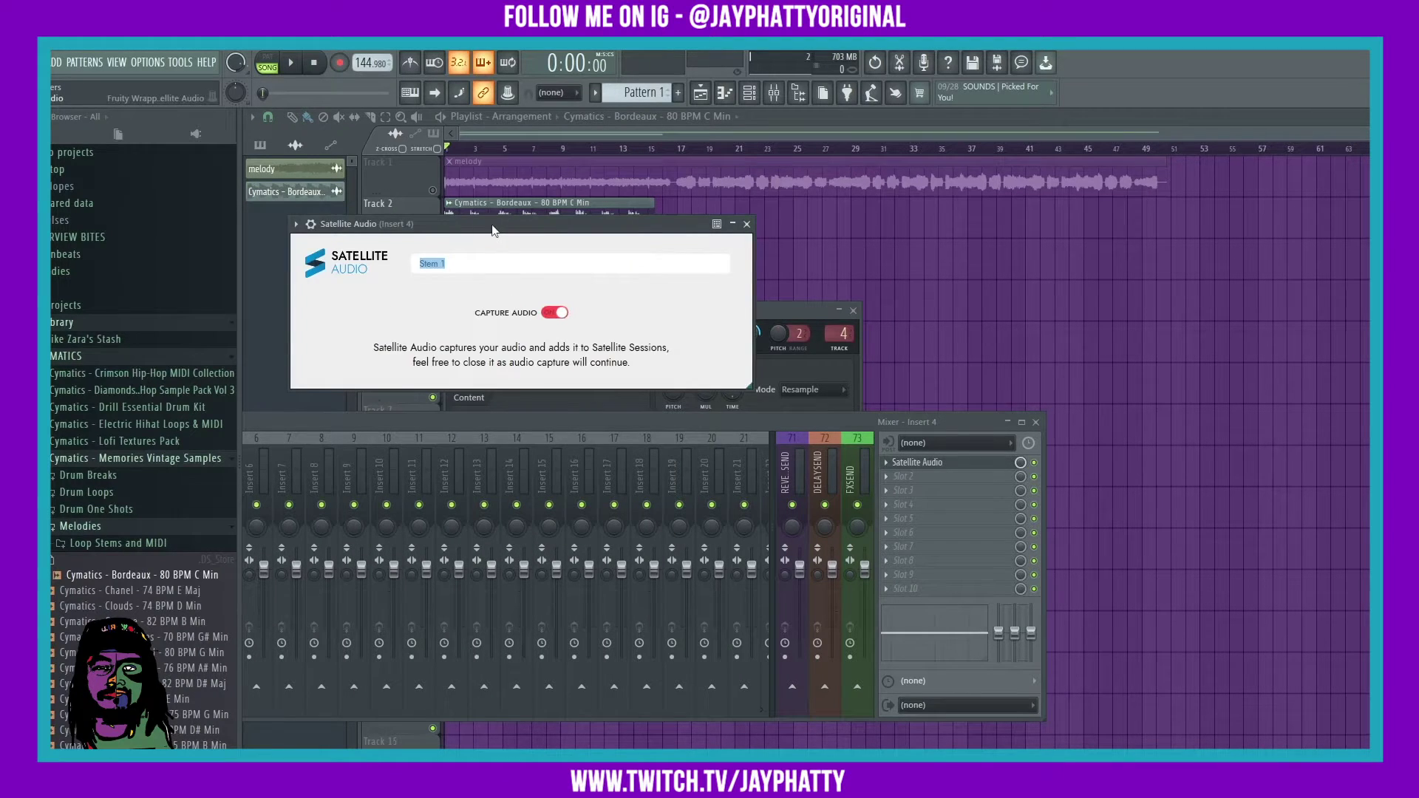
Rename the Satellite Audio stem to 'sauce' and close the plugin window.
{"action": "left_click_drag", "start_coordinate": [493, 230], "coordinate": [667, 248]}
{"action": "left_click", "coordinate": [595, 282]}
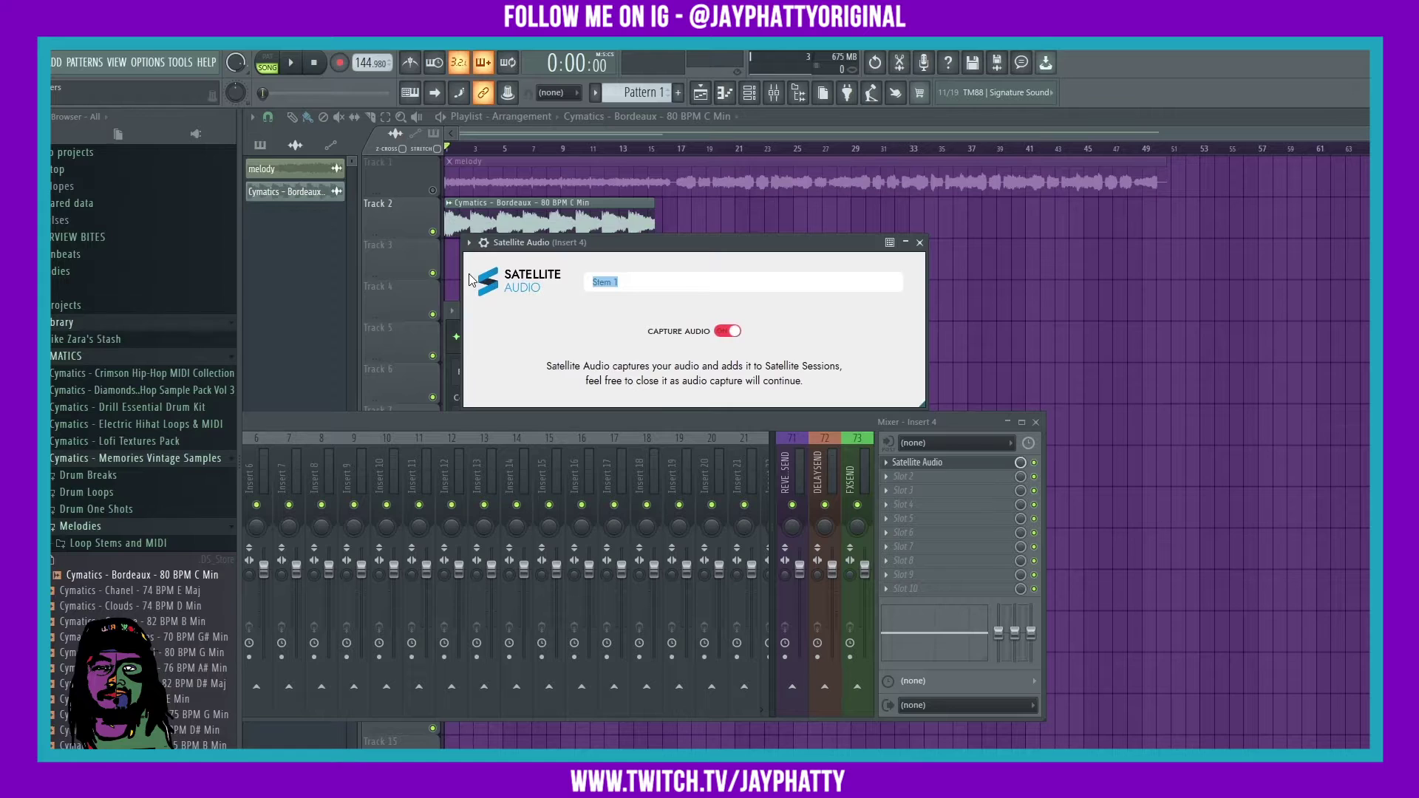
{"action": "type", "text": "s"}
{"action": "left_click", "coordinate": [939, 464]}
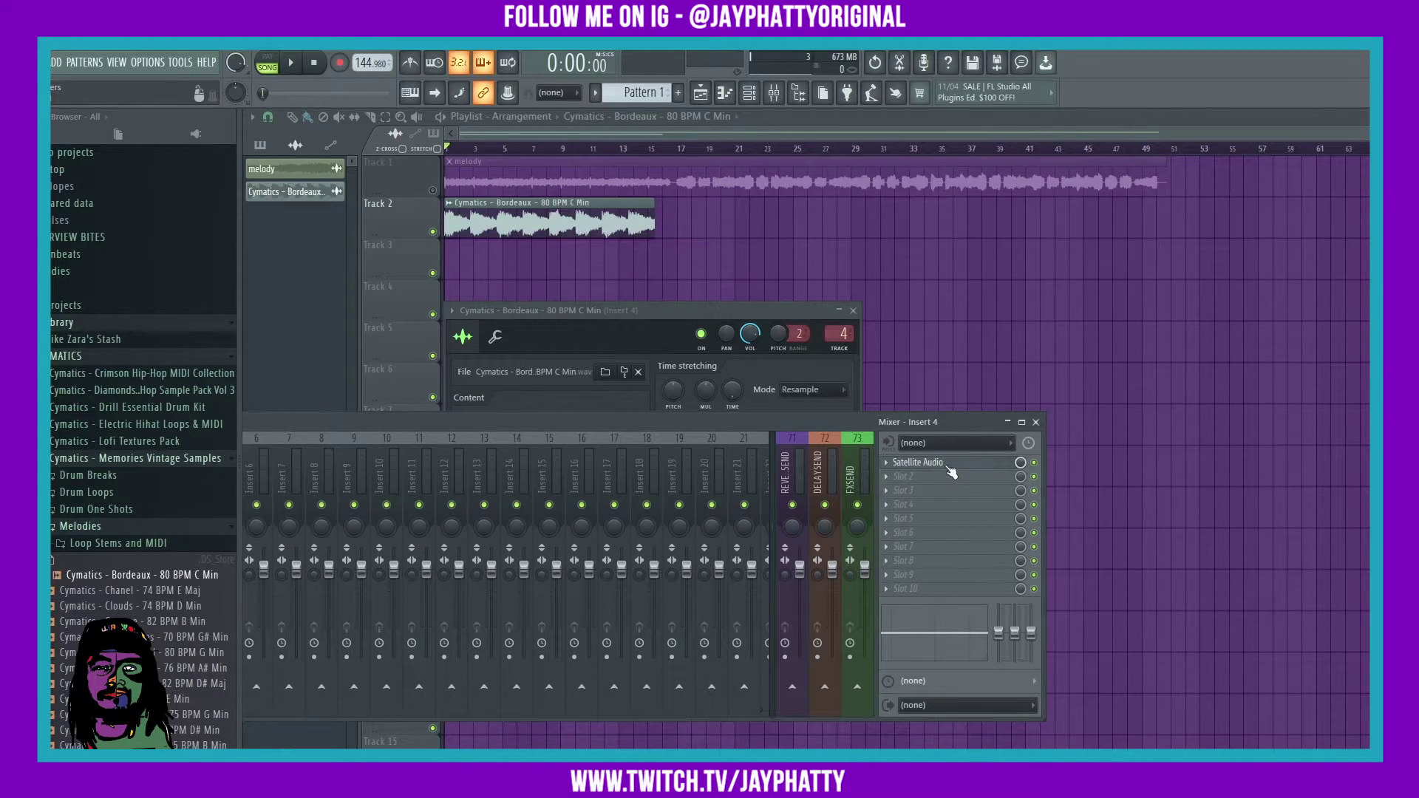
Show all channels in the Channel rack and open the Satellite Sessions hub.
{"action": "left_click", "coordinate": [750, 92]}
{"action": "left_click", "coordinate": [592, 241]}
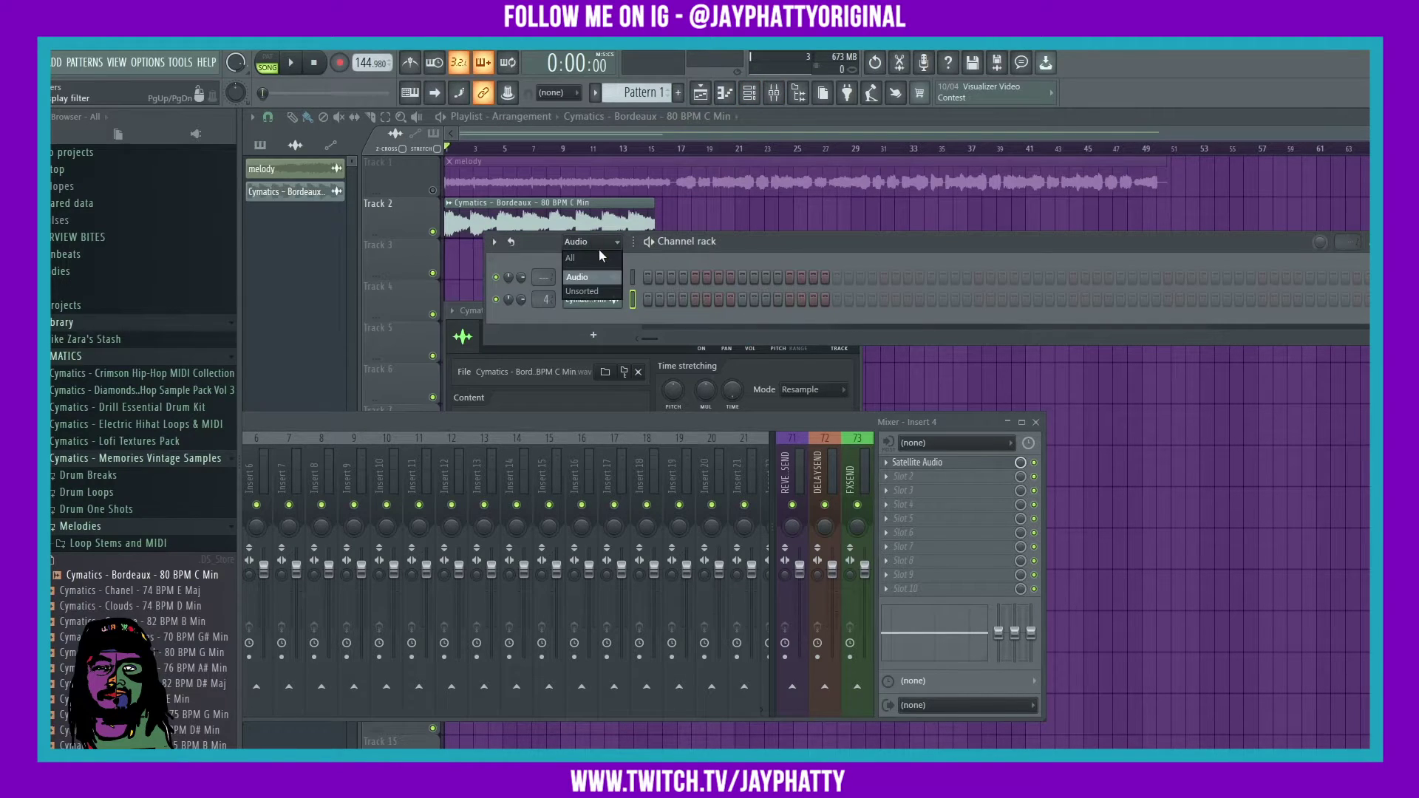
{"action": "left_click", "coordinate": [592, 256]}
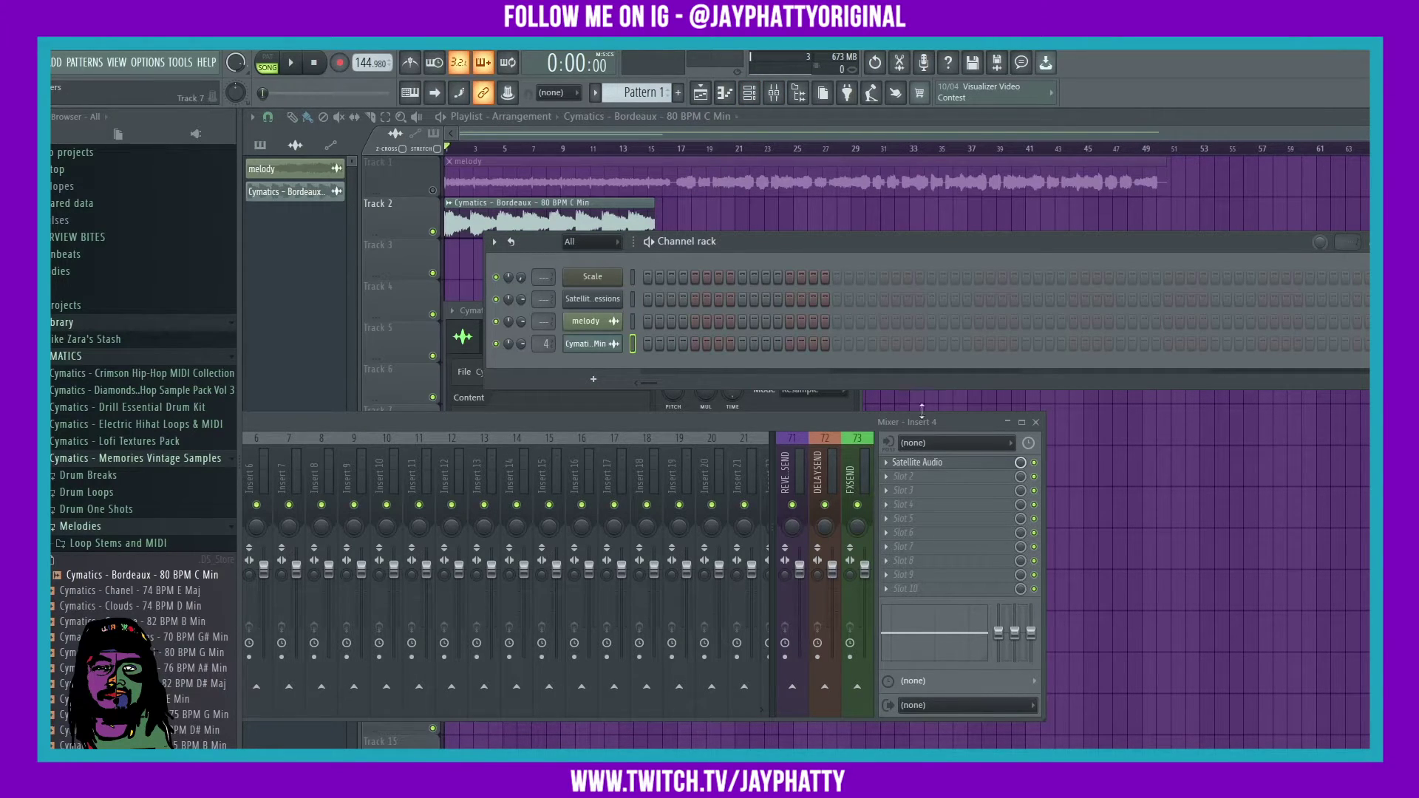
{"action": "left_click", "coordinate": [950, 464]}
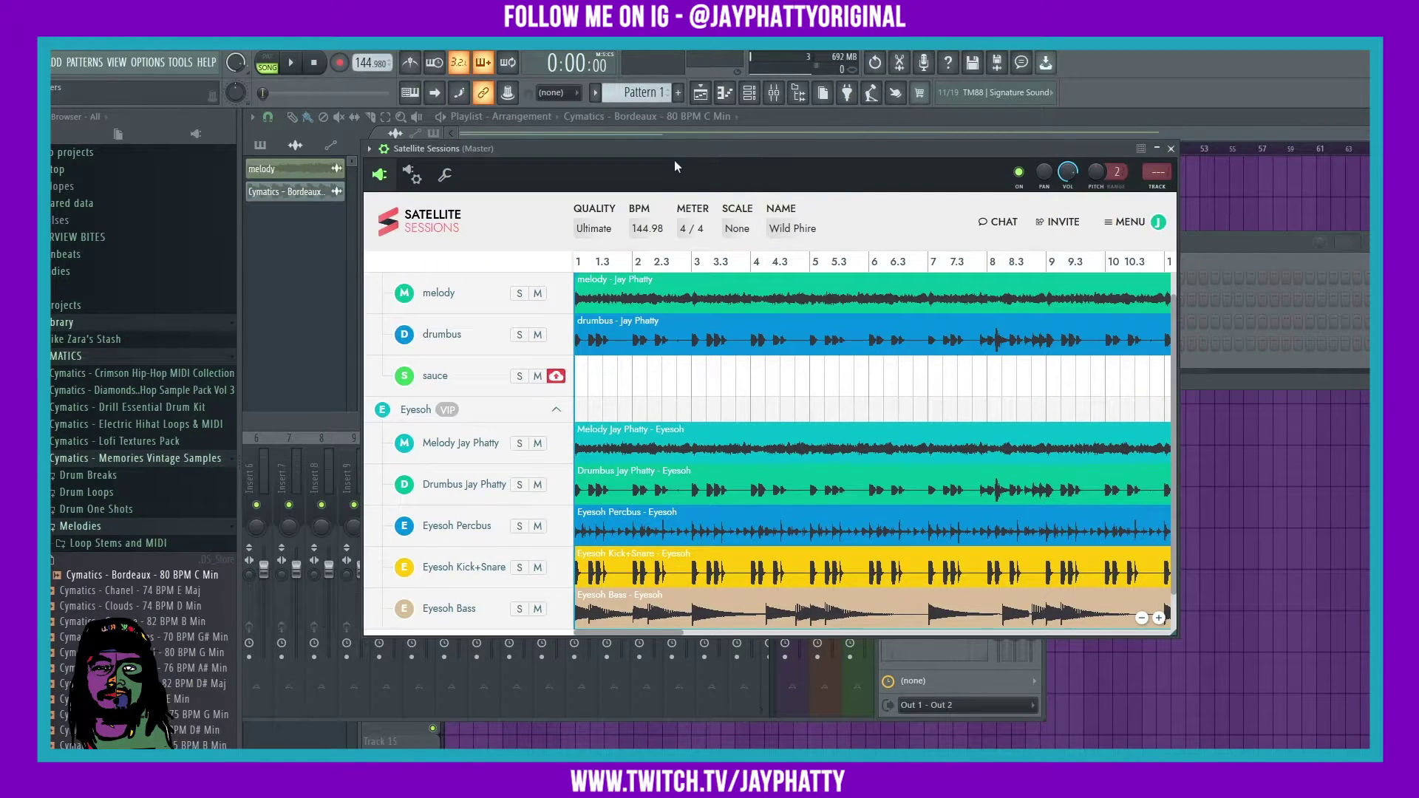
{"action": "left_click_drag", "start_coordinate": [674, 164], "coordinate": [681, 226]}
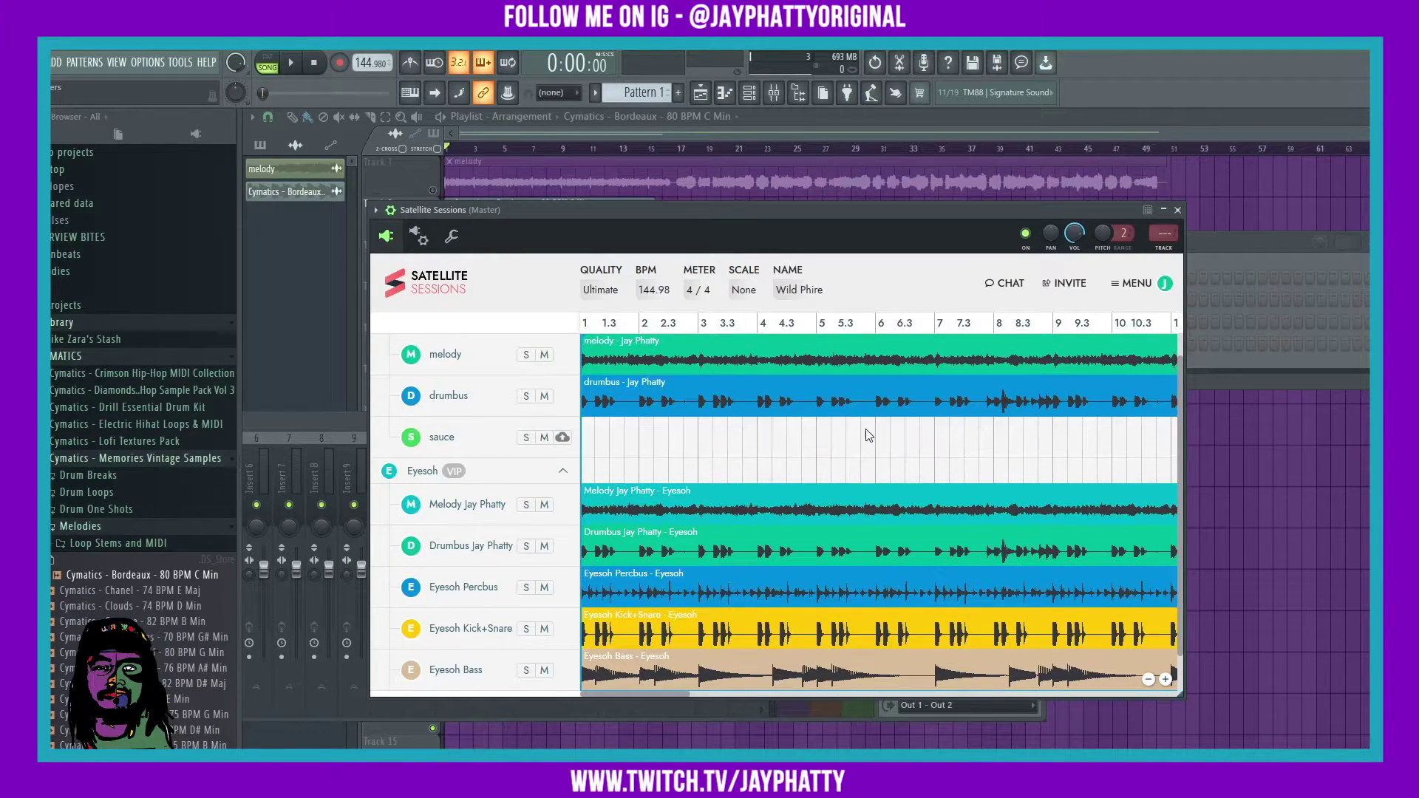
Mute melody, drumbus and the collaborator's five stems, arm sauce for capture, then hide the hub.
{"action": "left_click", "coordinate": [544, 355]}
{"action": "left_click", "coordinate": [545, 397]}
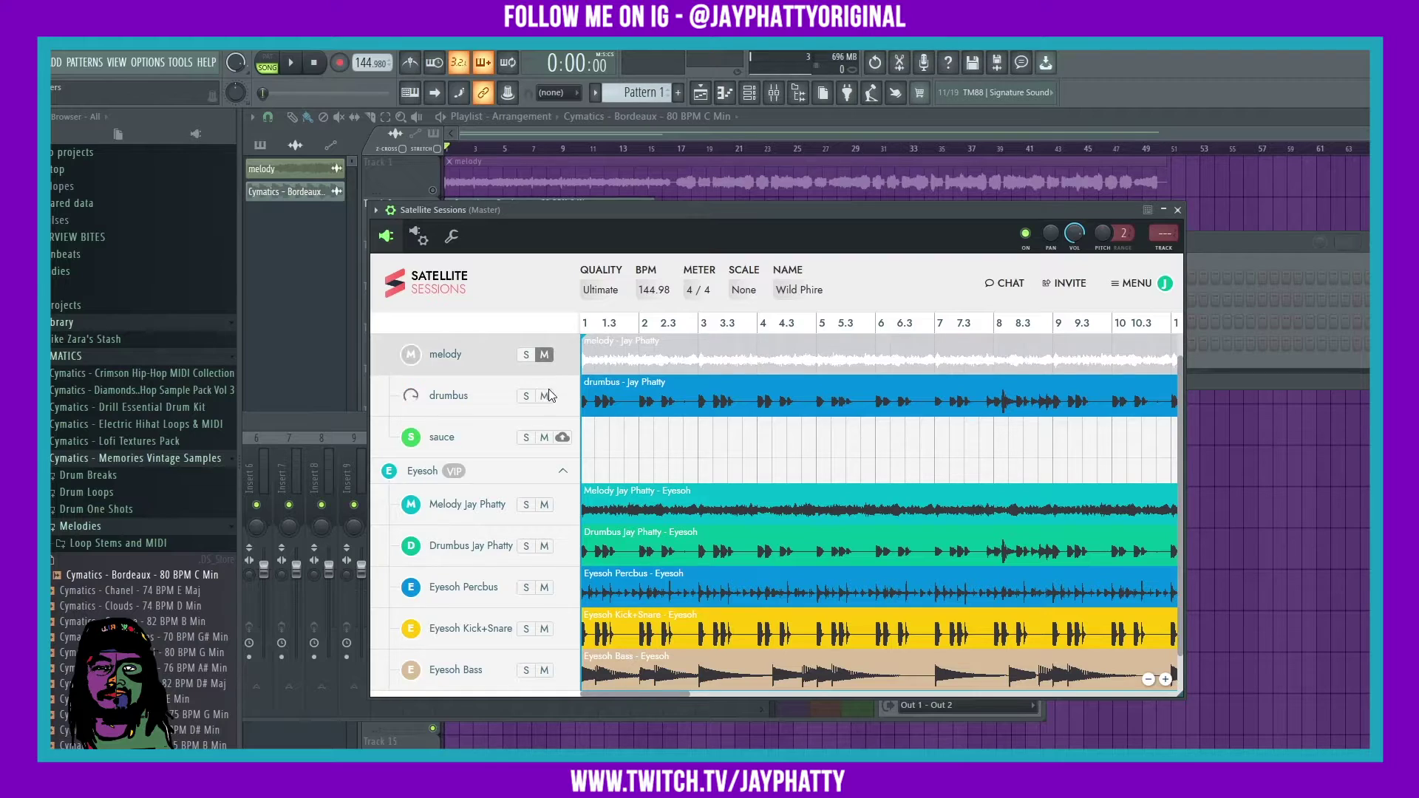
{"action": "left_click", "coordinate": [545, 546]}
{"action": "left_click", "coordinate": [544, 587]}
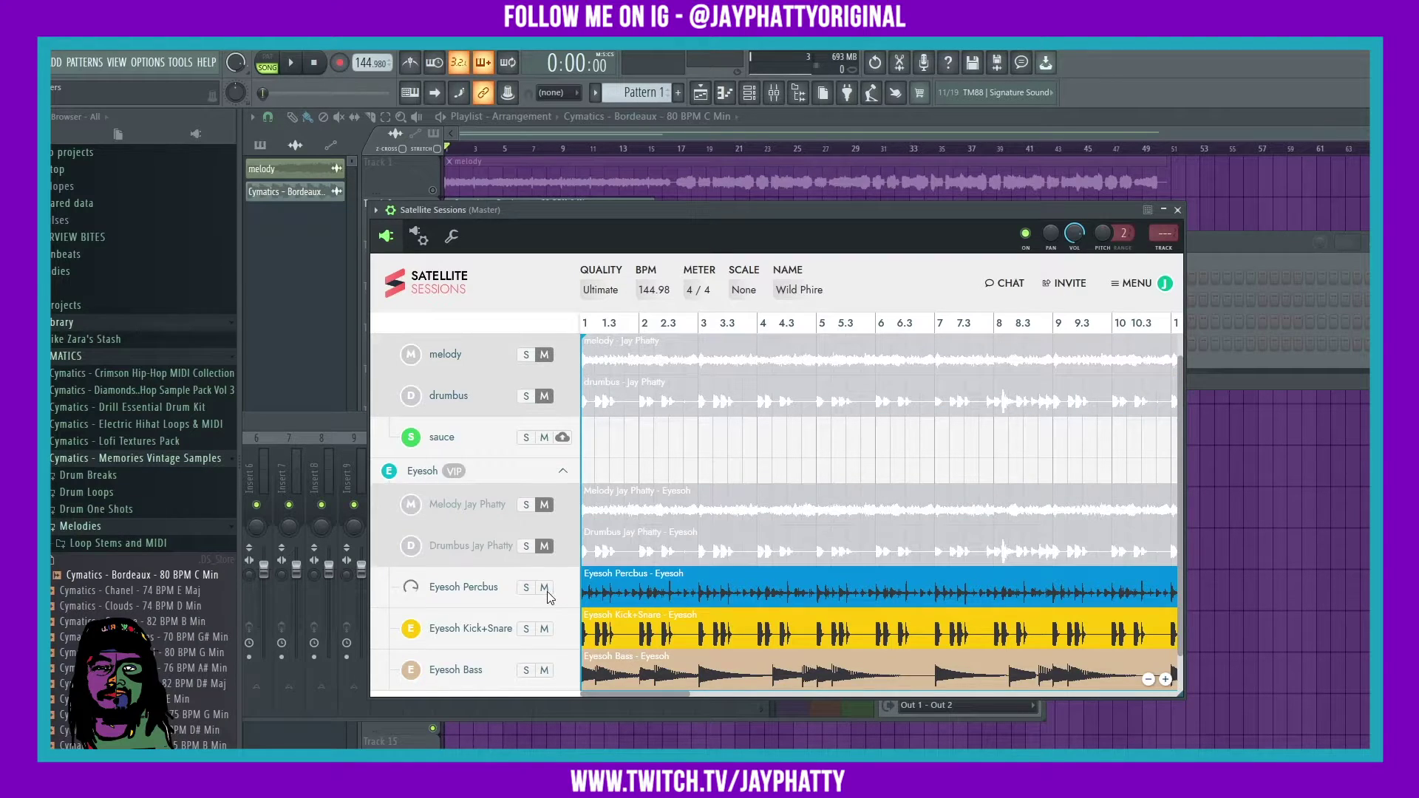
{"action": "left_click", "coordinate": [544, 628]}
{"action": "scroll", "coordinate": [545, 658], "scroll_direction": "down", "scroll_amount": 1}
{"action": "left_click", "coordinate": [544, 628]}
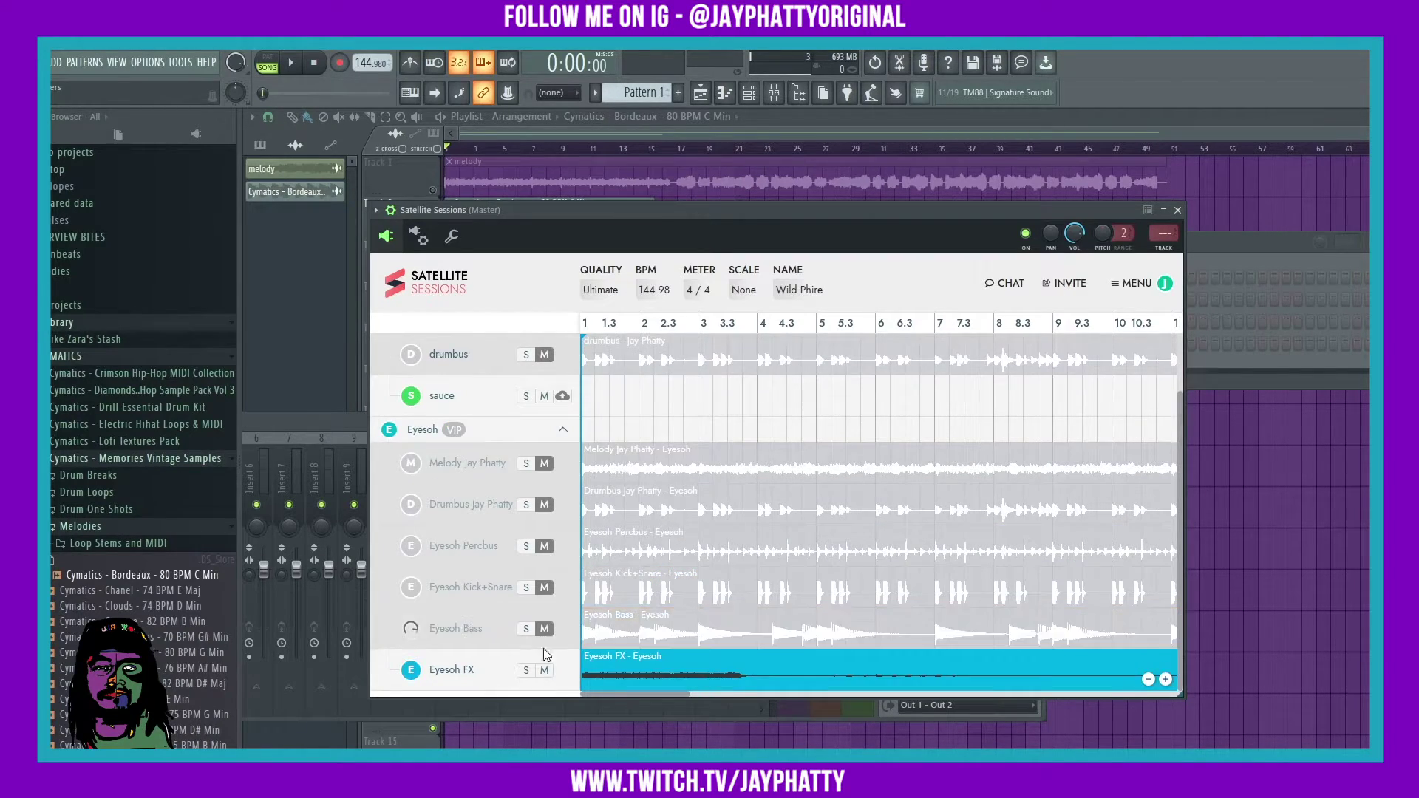
{"action": "left_click", "coordinate": [545, 670]}
{"action": "scroll", "coordinate": [550, 628], "scroll_direction": "up", "scroll_amount": 2}
{"action": "left_click", "coordinate": [563, 464]}
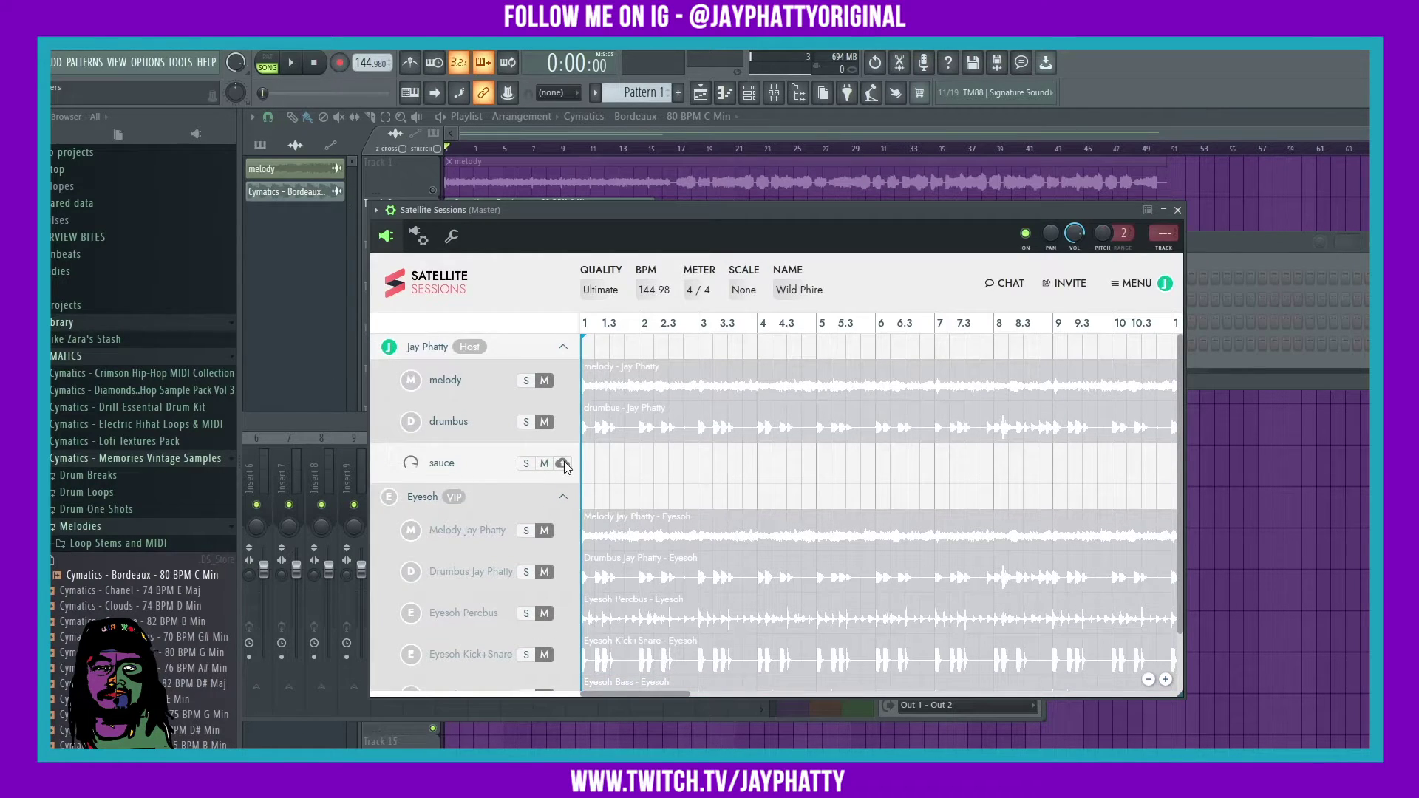
{"action": "key", "text": "Escape"}
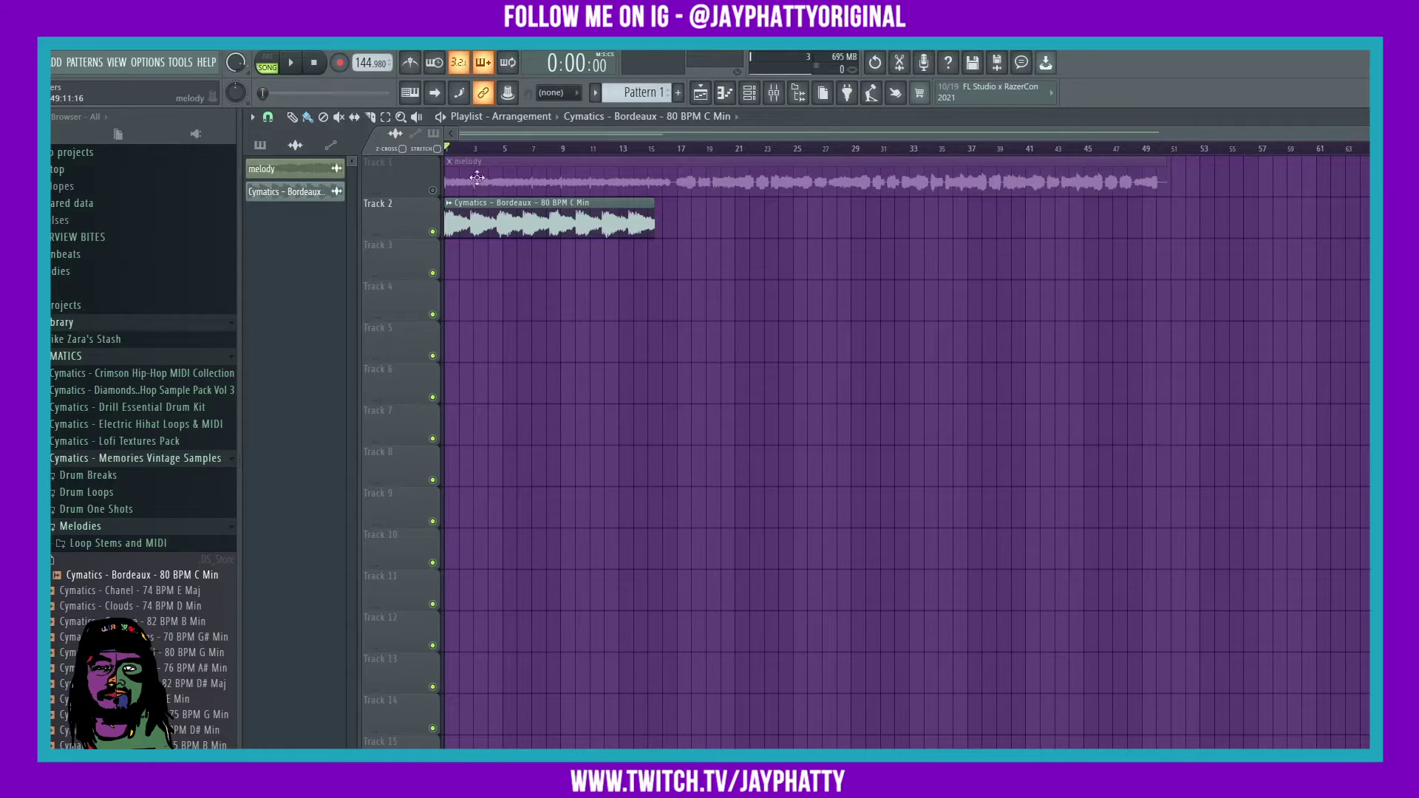
Extend the Track 2 Bordeaux clip to bar 22, start playback, and reopen the Satellite Sessions hub.
{"action": "left_click_drag", "start_coordinate": [648, 222], "coordinate": [757, 216]}
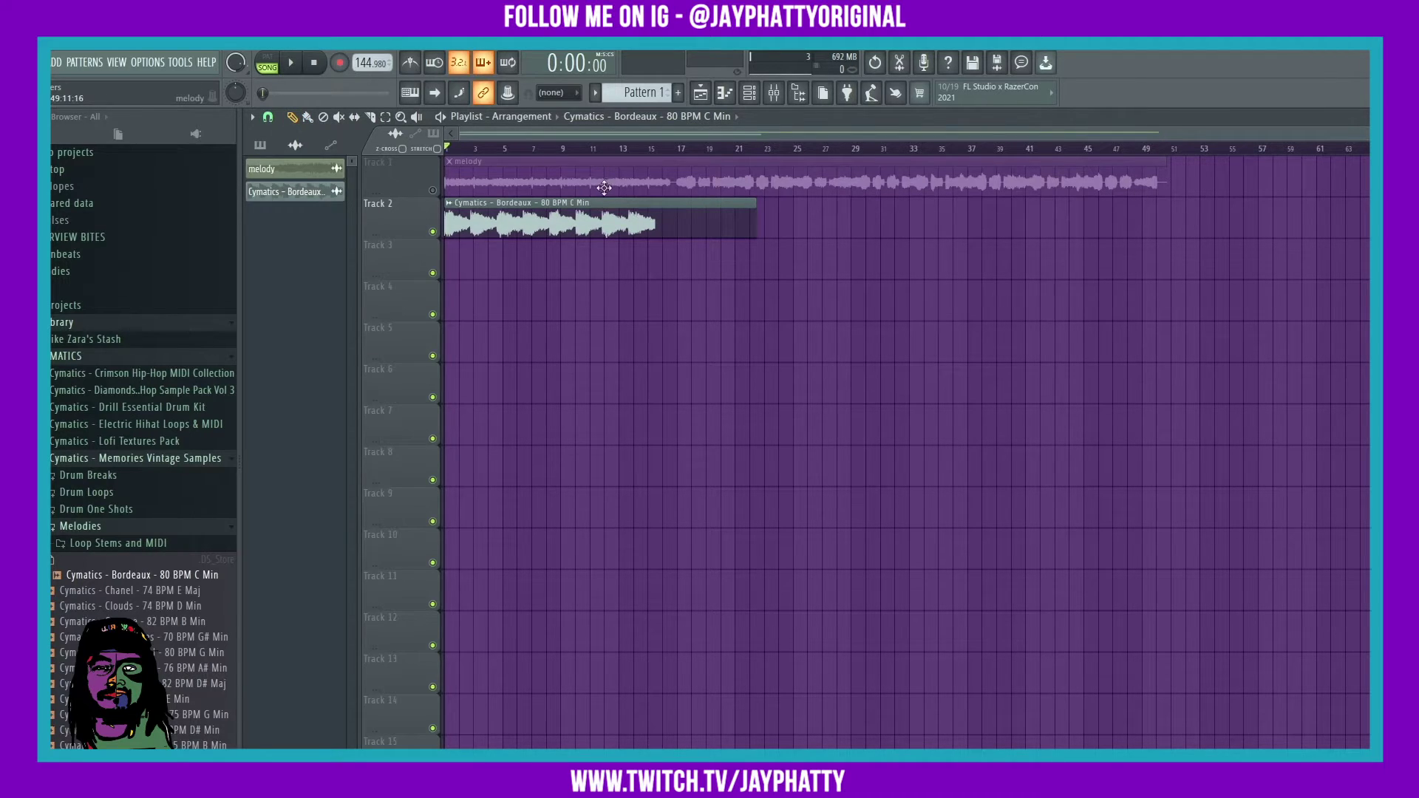
{"action": "left_click", "coordinate": [749, 92]}
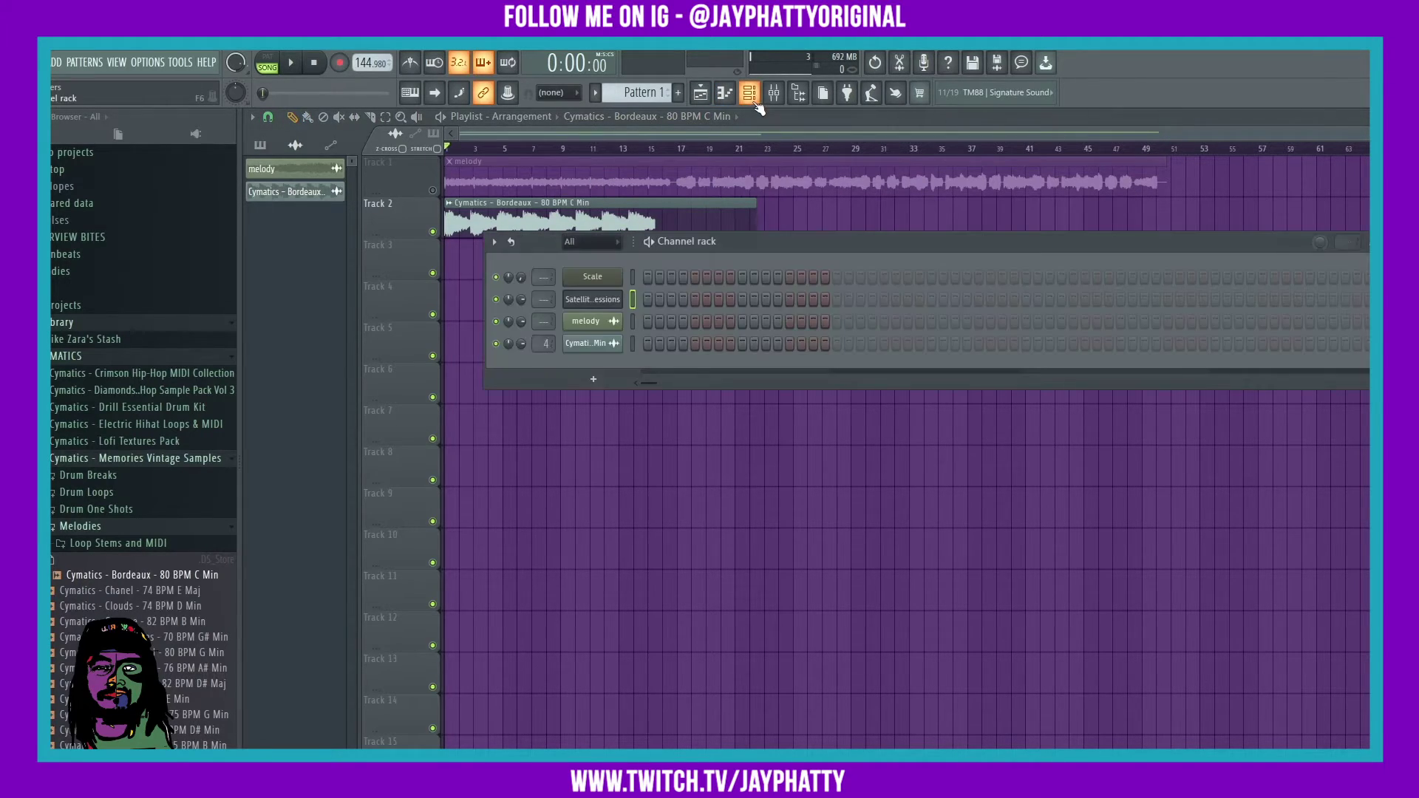
{"action": "left_click", "coordinate": [749, 92]}
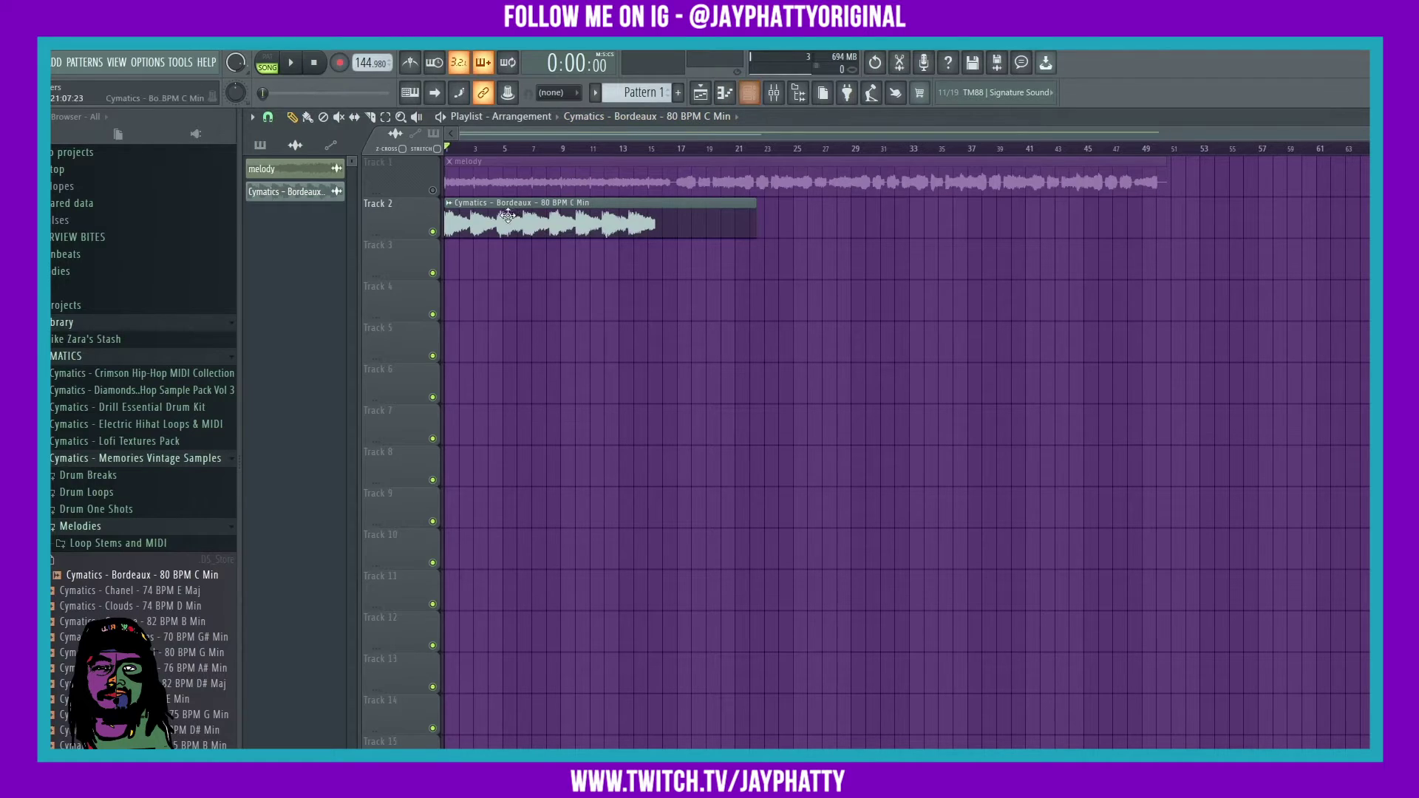
{"action": "key", "text": "space"}
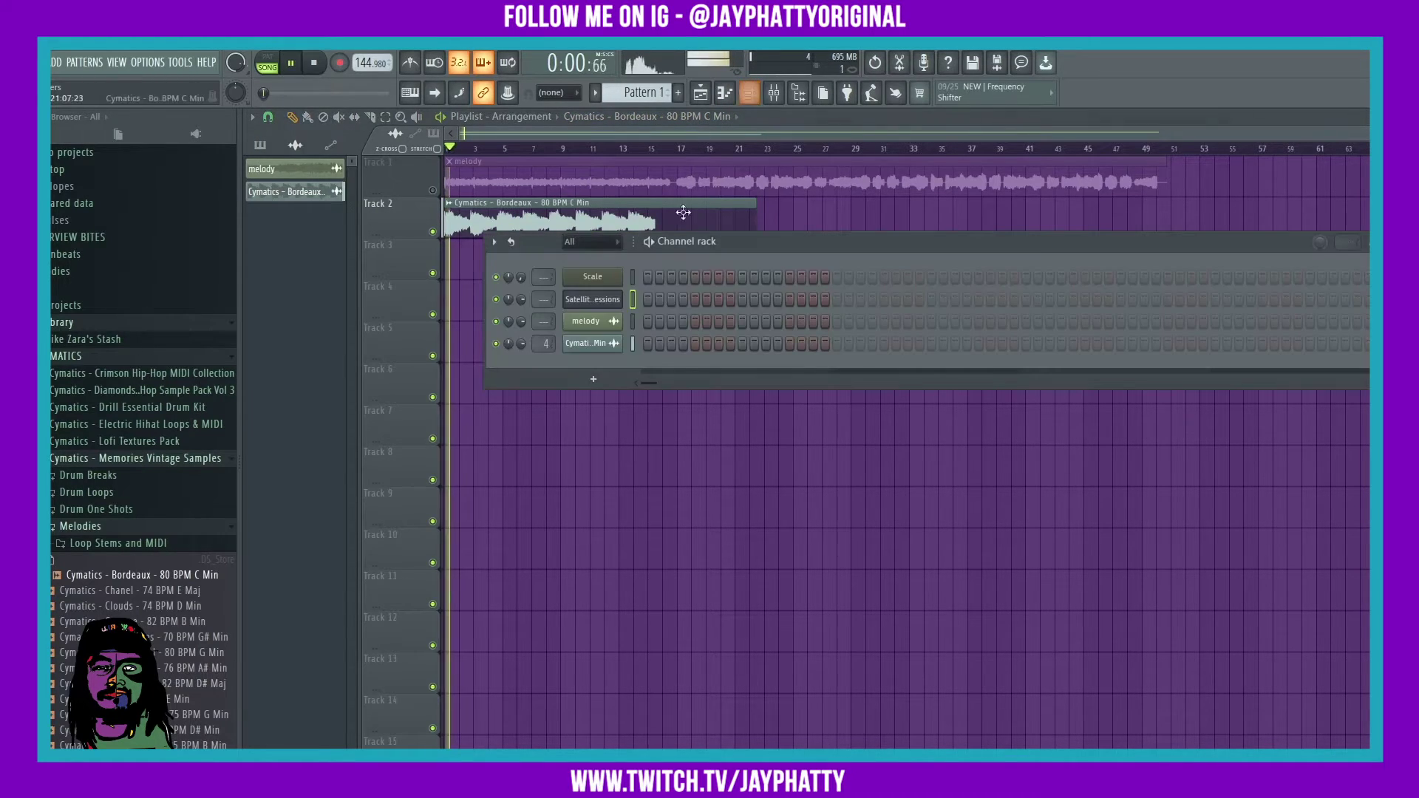
{"action": "left_click", "coordinate": [749, 93]}
{"action": "left_click", "coordinate": [606, 300]}
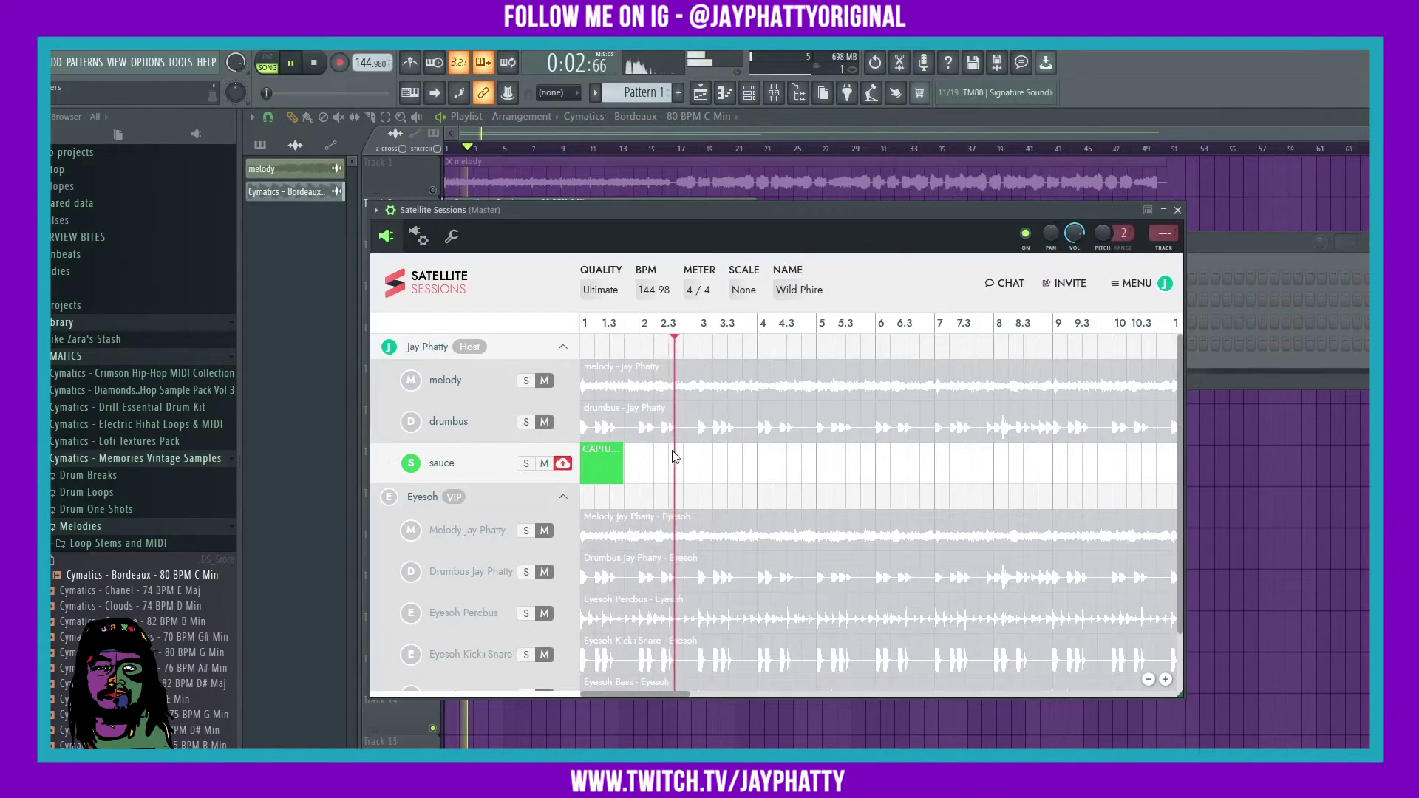
Zoom the hub timeline out twice and stop playback once capture reaches about bar 16.
{"action": "left_click", "coordinate": [1149, 683]}
{"action": "left_click", "coordinate": [1149, 683]}
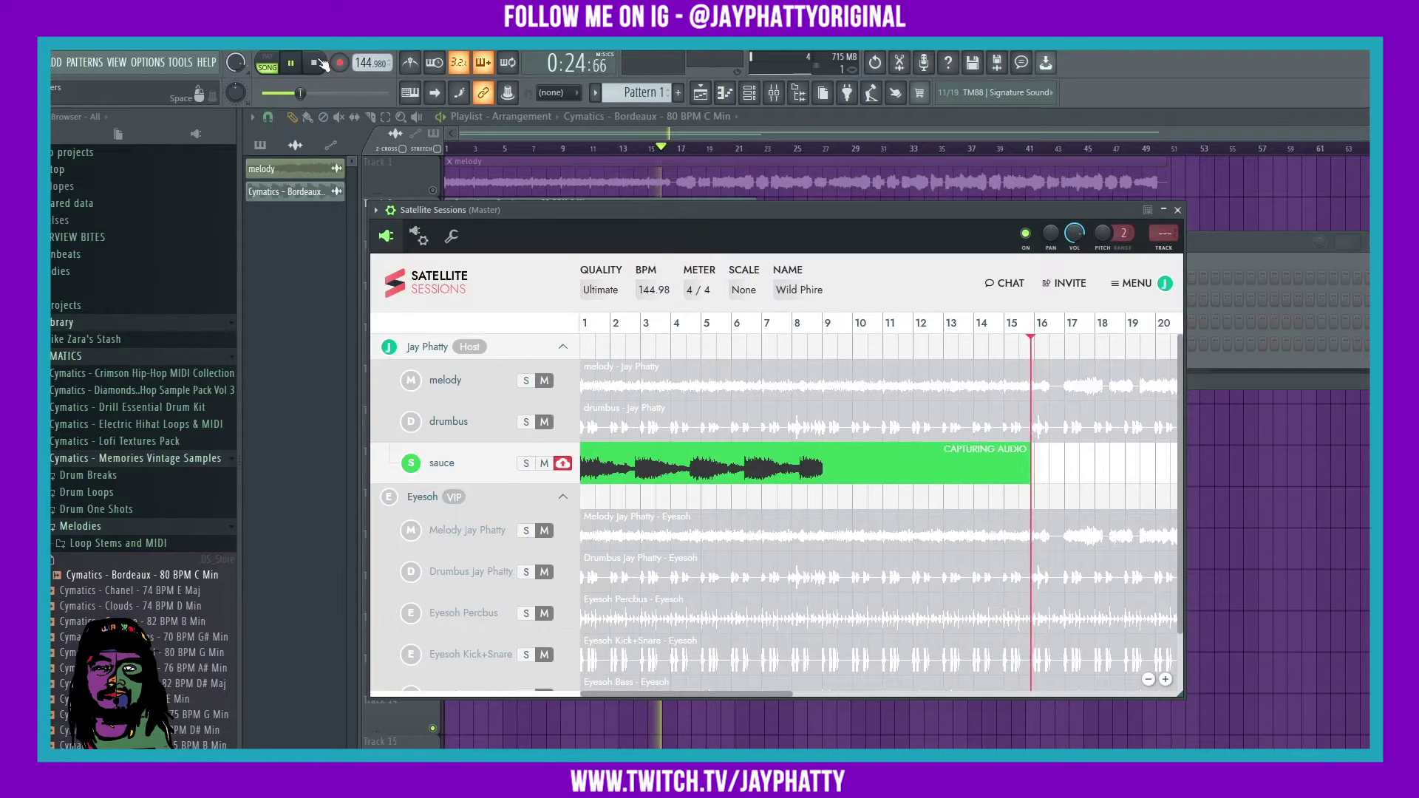
{"action": "left_click", "coordinate": [318, 64]}
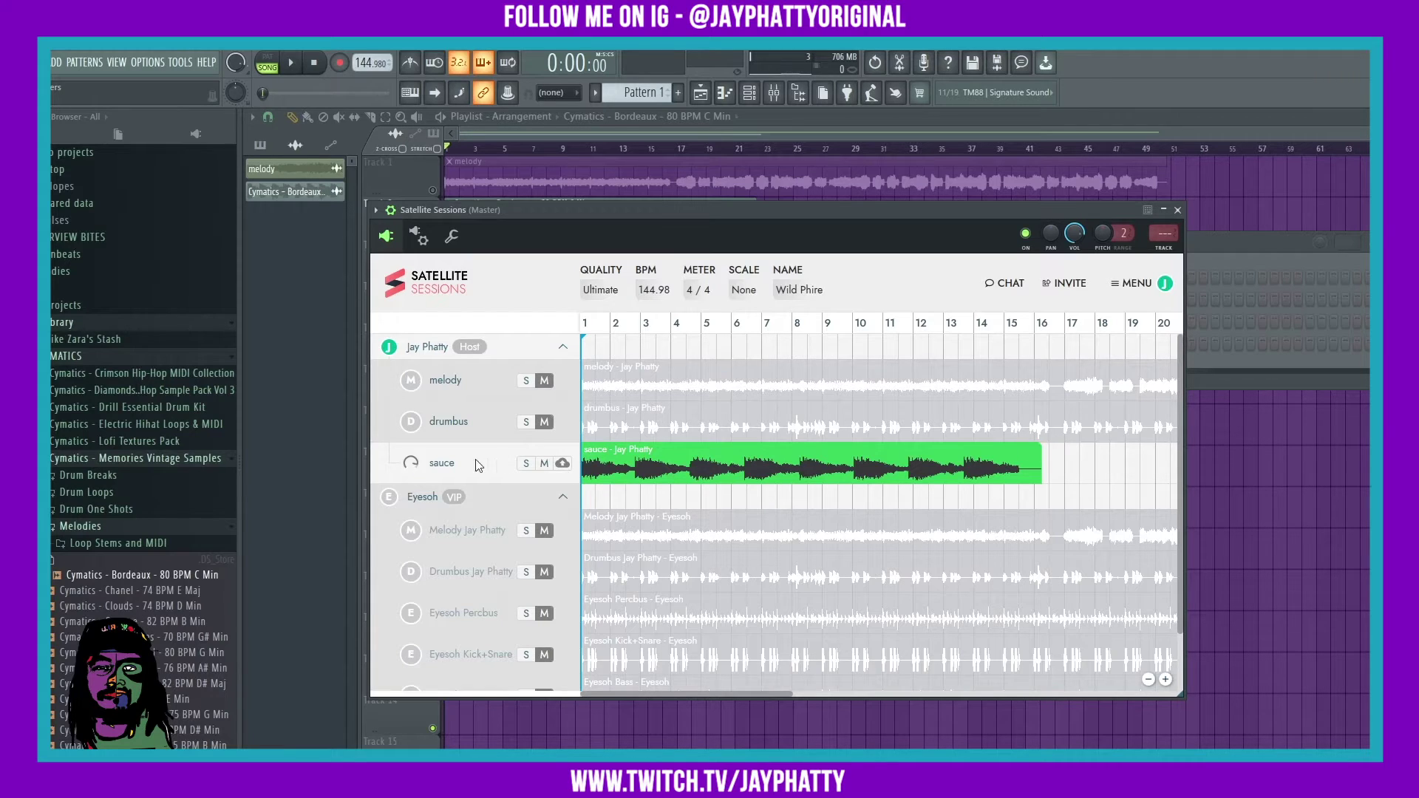
Wait for the sauce take to finish saving and inspect the green sauce clip's play and download buttons.
{"action": "mouse_move", "coordinate": [1042, 461]}
{"action": "mouse_move", "coordinate": [660, 481]}
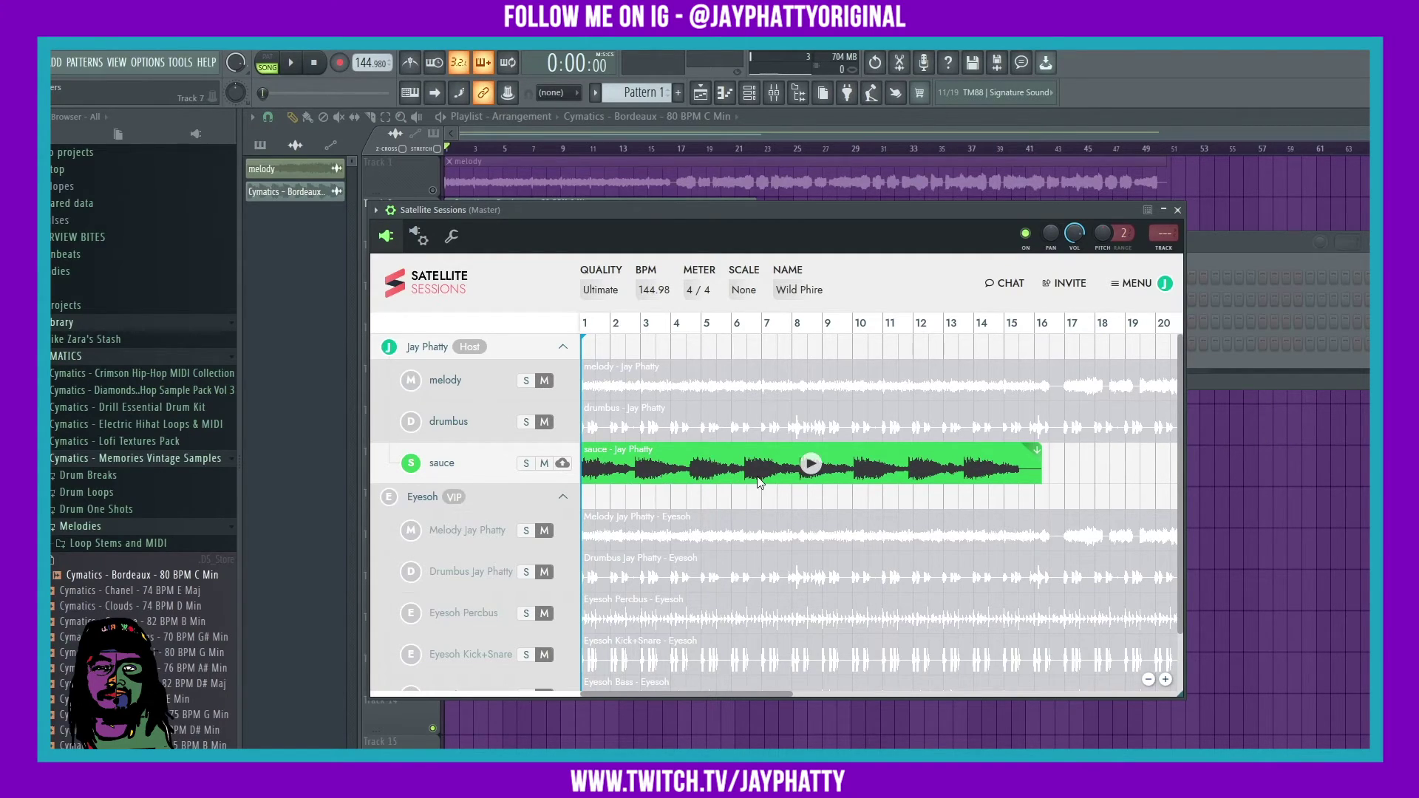